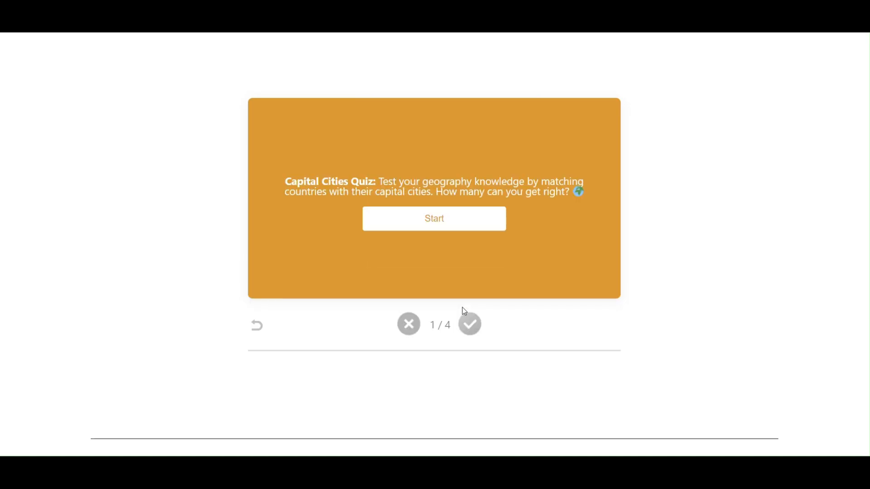
Step: Start the Capital Cities Quiz flashcards, flip the France card both ways and mark it as known
left_click_drag(426, 330, 454, 332)
left_click(449, 254)
left_click(447, 219)
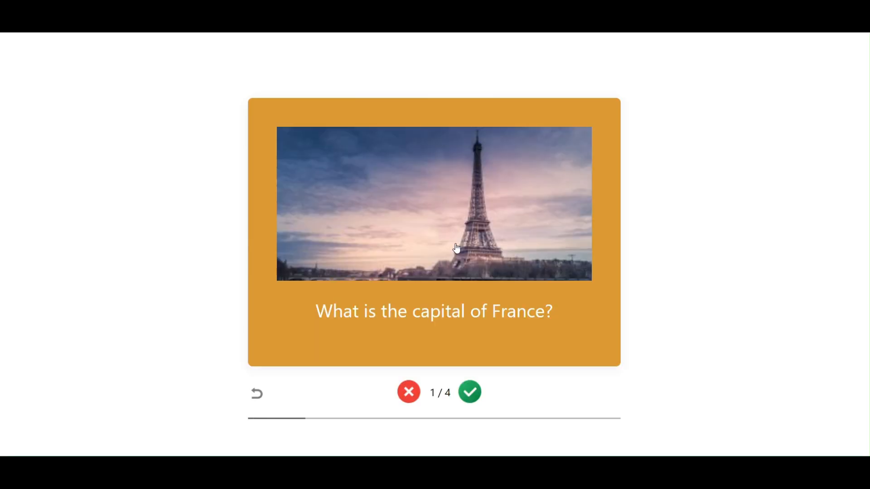
left_click(471, 278)
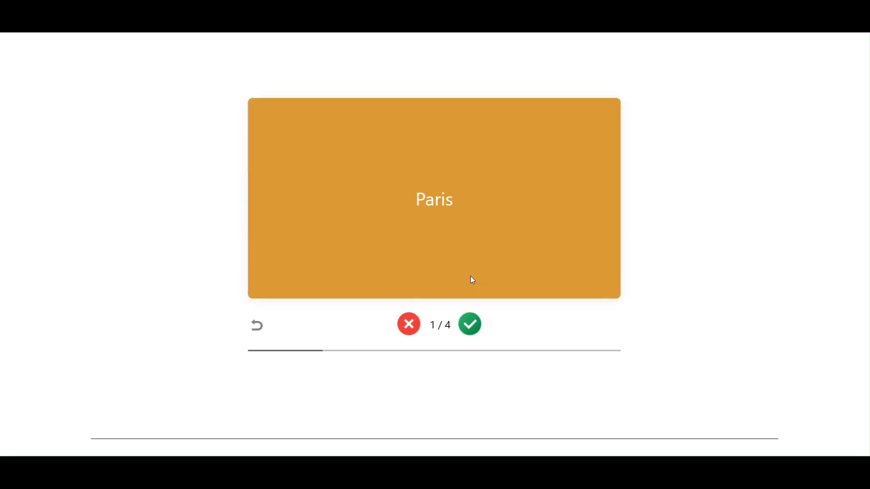
left_click(454, 234)
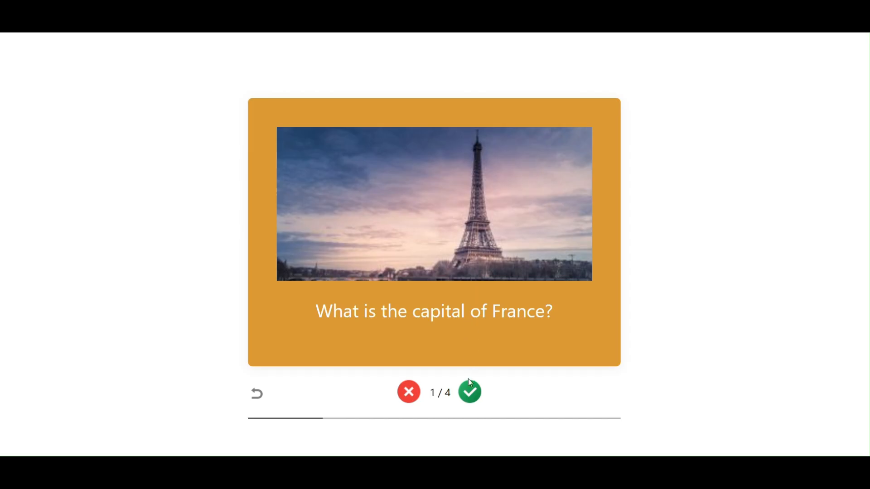
left_click(469, 388)
Step: Flip the Canada and Japan flashcards to check their answers and mark both as known
left_click(458, 300)
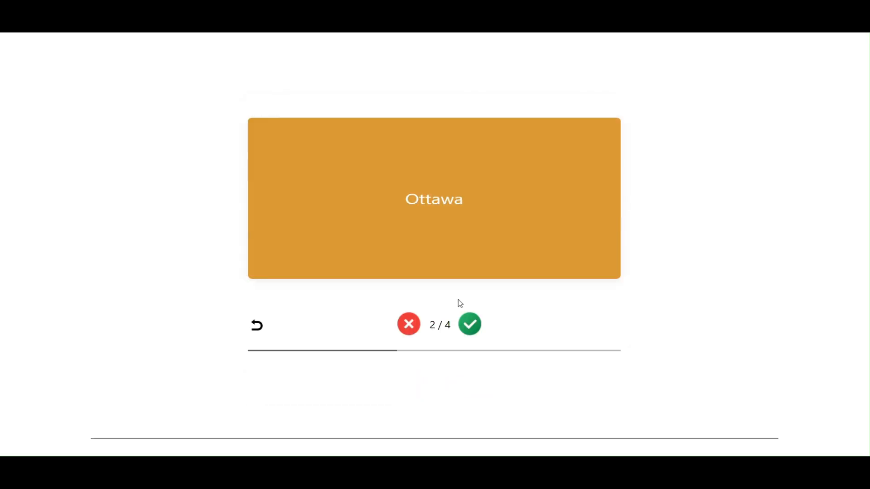
left_click(466, 235)
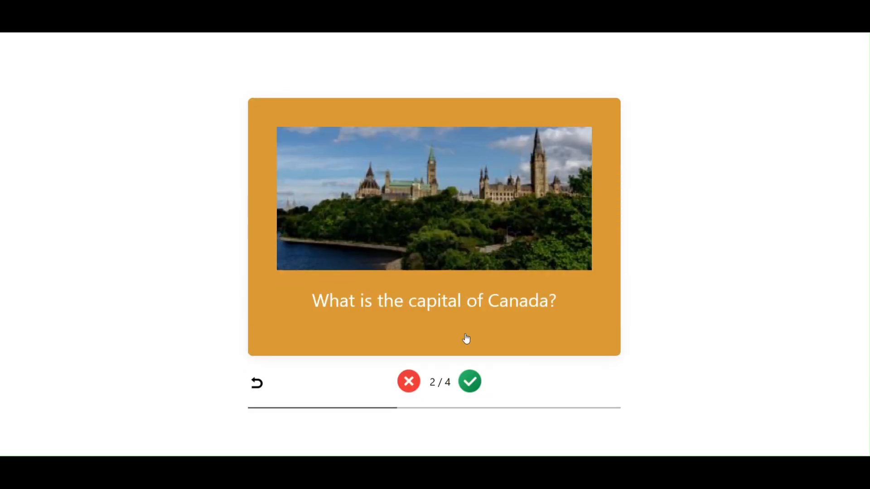
left_click(473, 379)
left_click(479, 254)
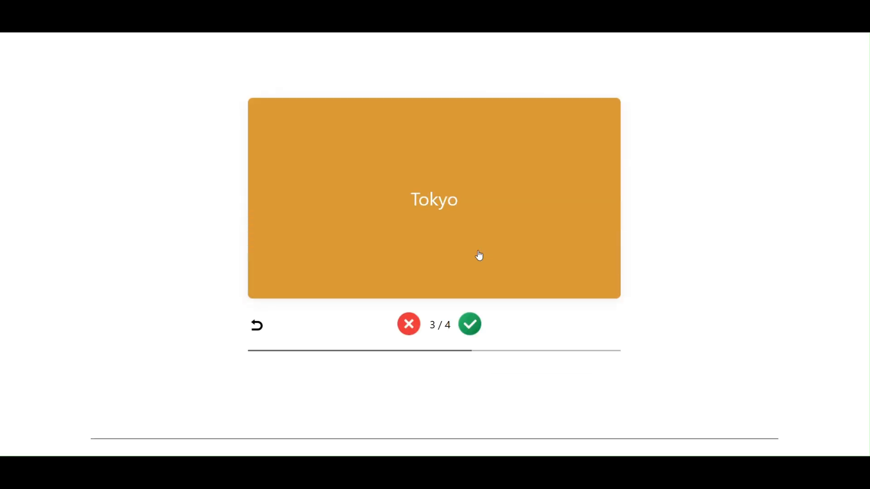
left_click(479, 255)
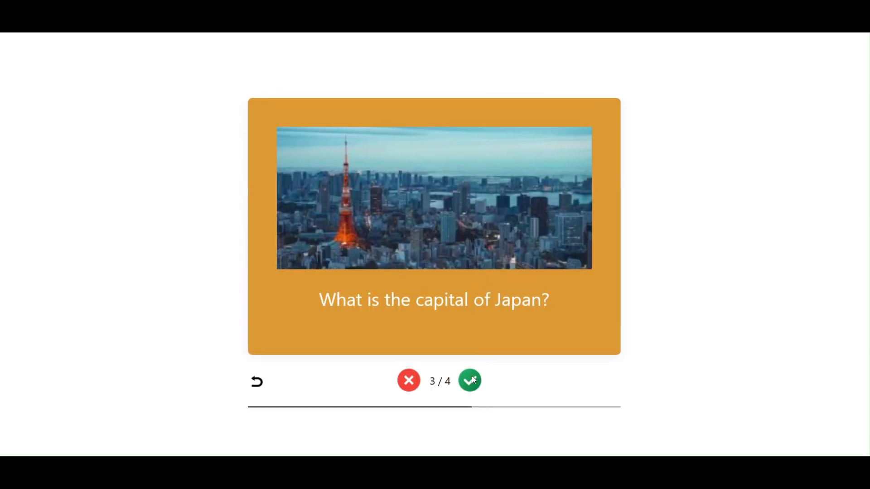
left_click(472, 379)
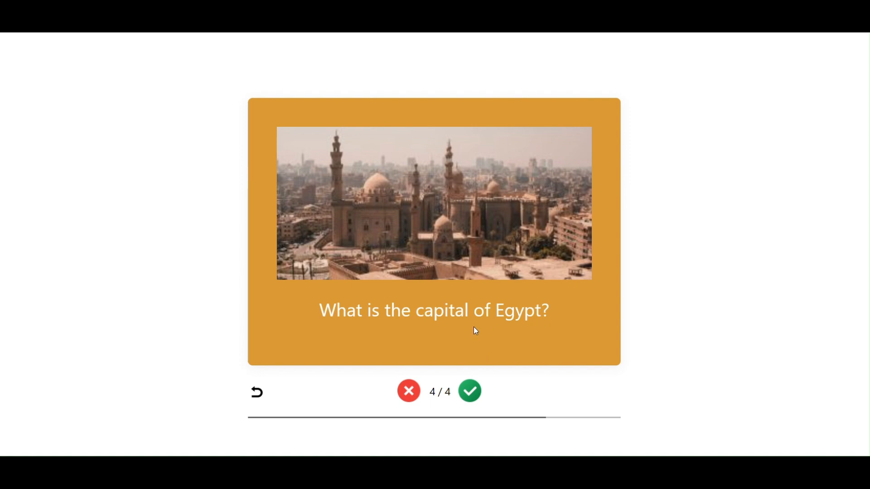
Step: Flip the Egypt flashcard, mark it as known and highlight the share of known cards in the final results
left_click(474, 330)
left_click(497, 243)
left_click(471, 392)
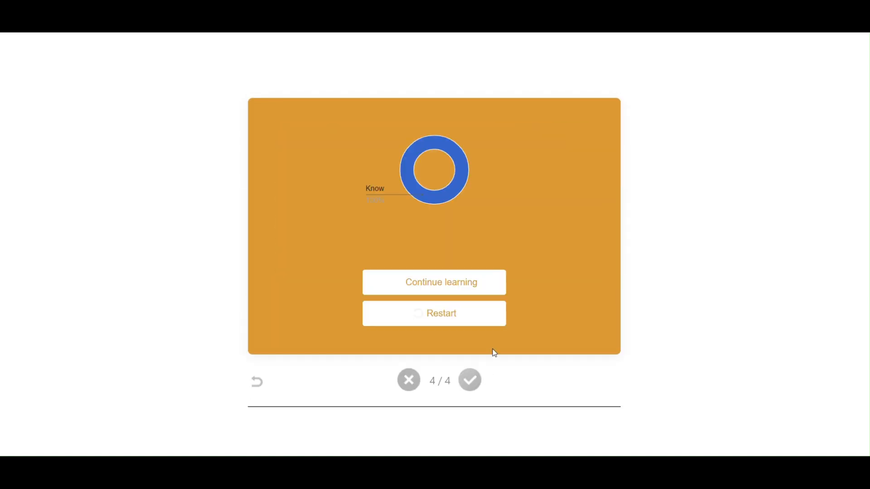
triple_click(378, 200)
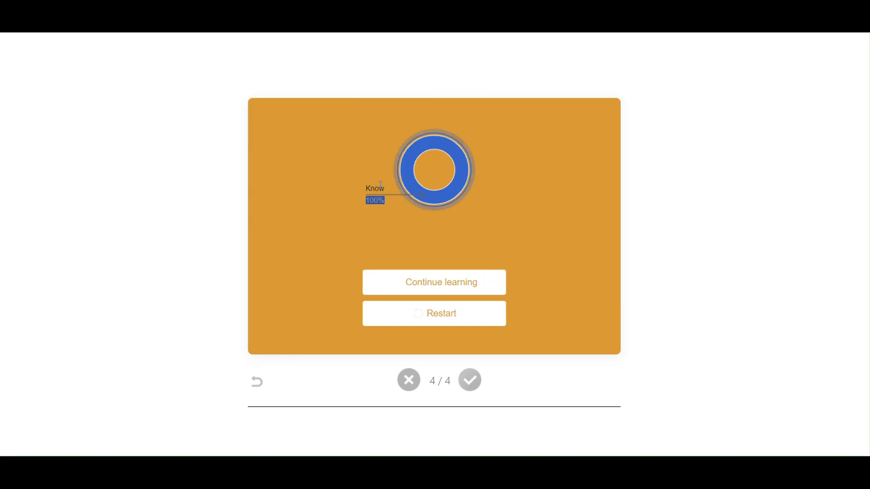
triple_click(381, 186)
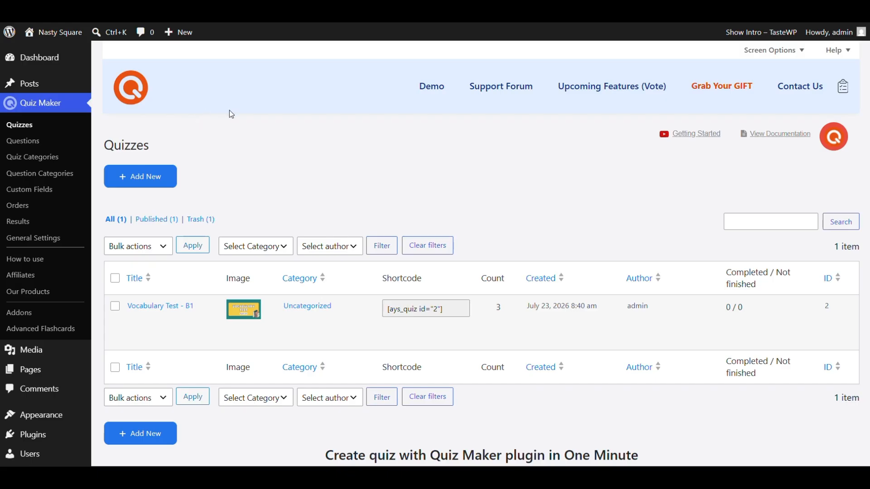
Step: Open the "Vocabulary Test - B1" quiz for editing and review its general settings down to the question list
scroll(319, 99, "down", 3)
scroll(322, 102, "up", 3)
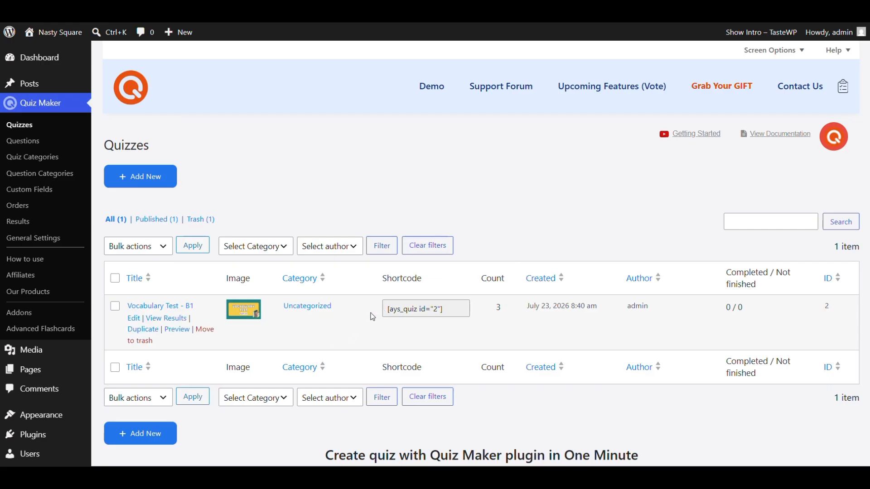
left_click(183, 308)
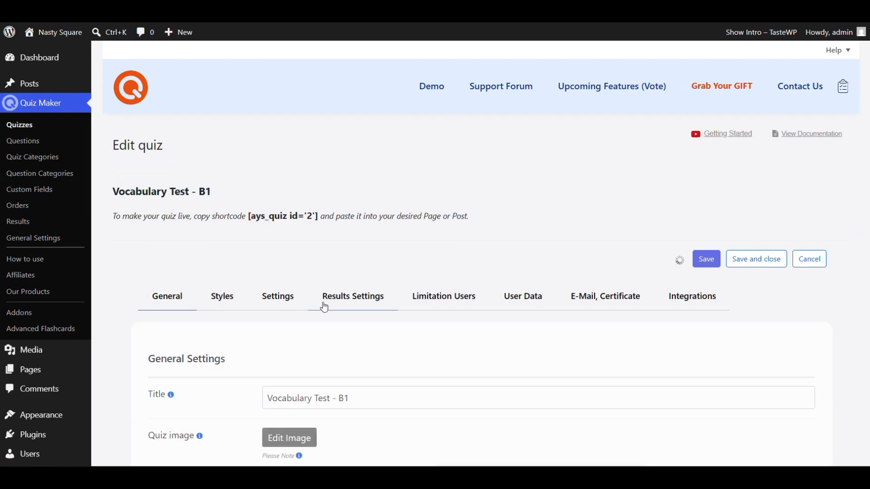
scroll(420, 266, "down", 5)
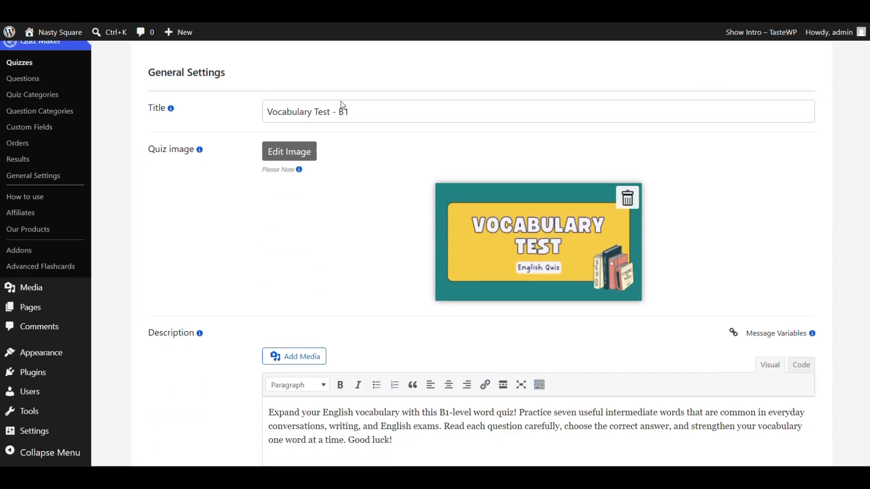
scroll(343, 122, "down", 2)
scroll(411, 340, "up", 2)
scroll(412, 347, "down", 1)
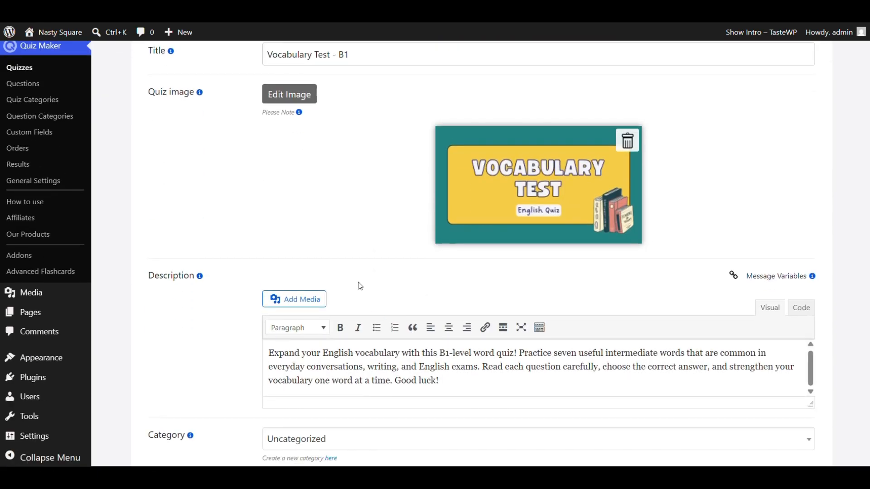
scroll(358, 286, "down", 6)
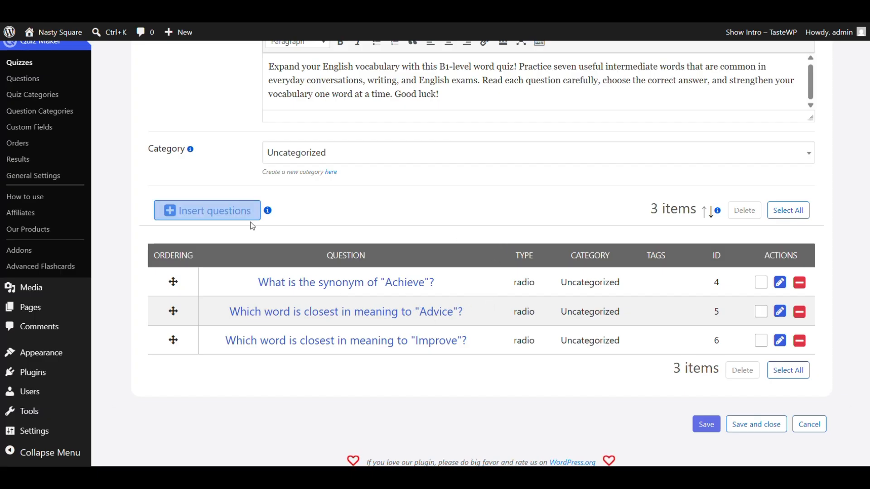
Step: Insert the existing question "Which word is closest in meaning to "Require"?" into the quiz and save the quiz
left_click(227, 217)
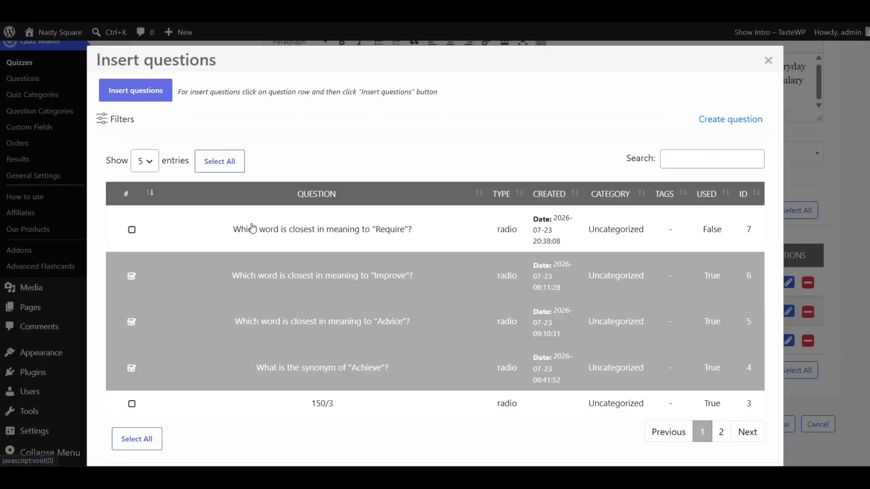
left_click(131, 230)
scroll(688, 358, "down", 2)
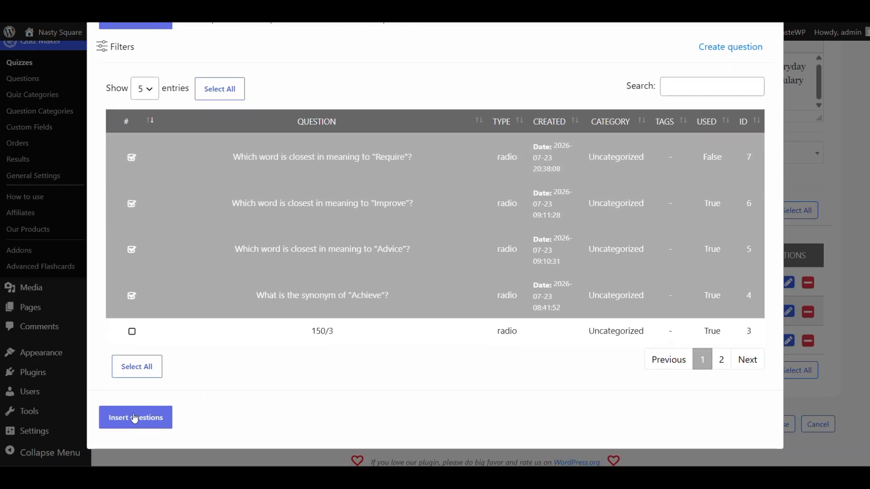
left_click(153, 425)
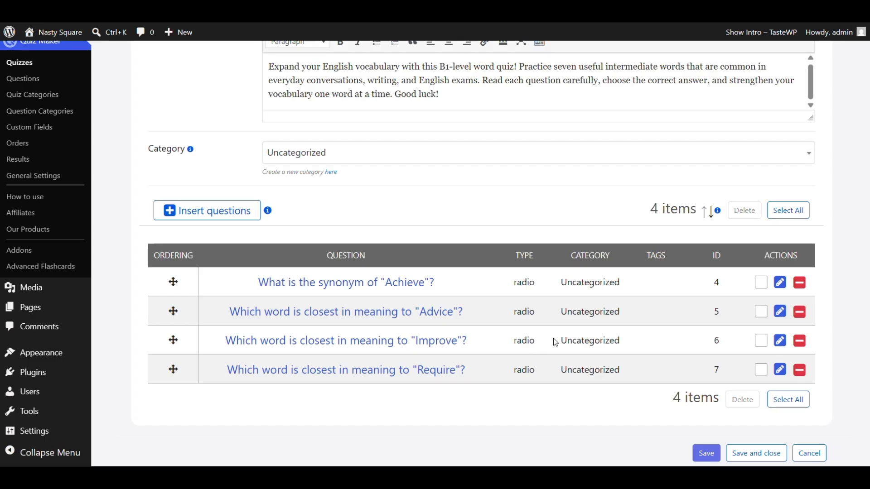
scroll(710, 303, "down", 2)
left_click(705, 403)
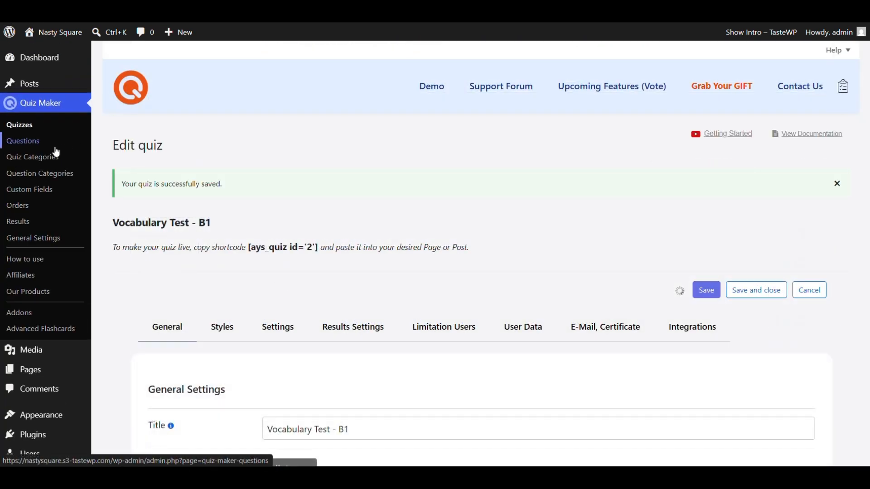
Step: Create a new question in the Questions section with the text "Which word is closest in meaning to "Support"?"
left_click(44, 150)
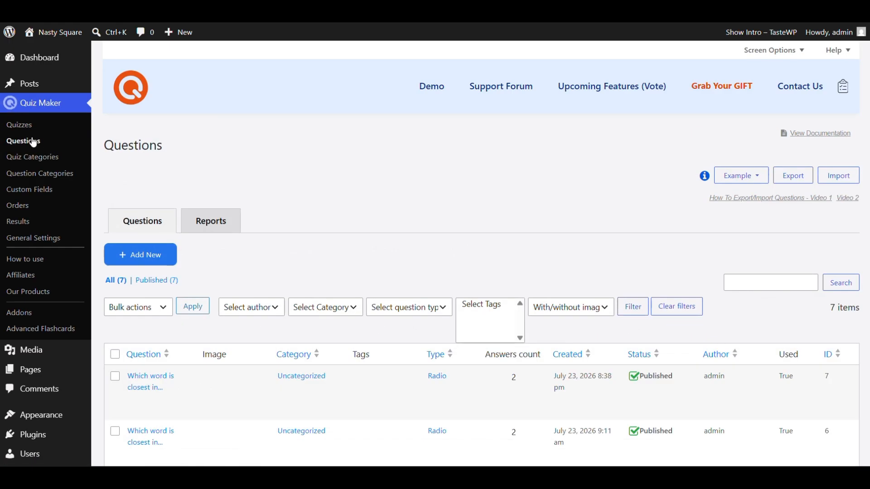
scroll(313, 140, "down", 4)
scroll(314, 148, "up", 3)
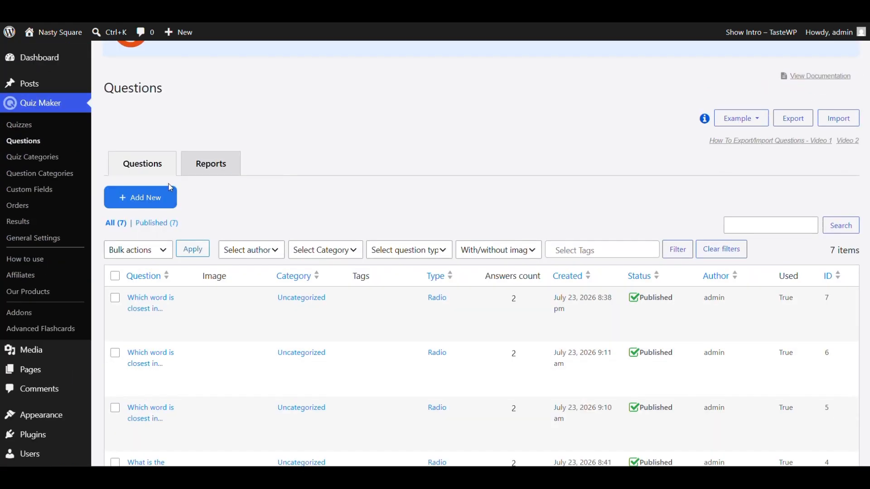
left_click(166, 208)
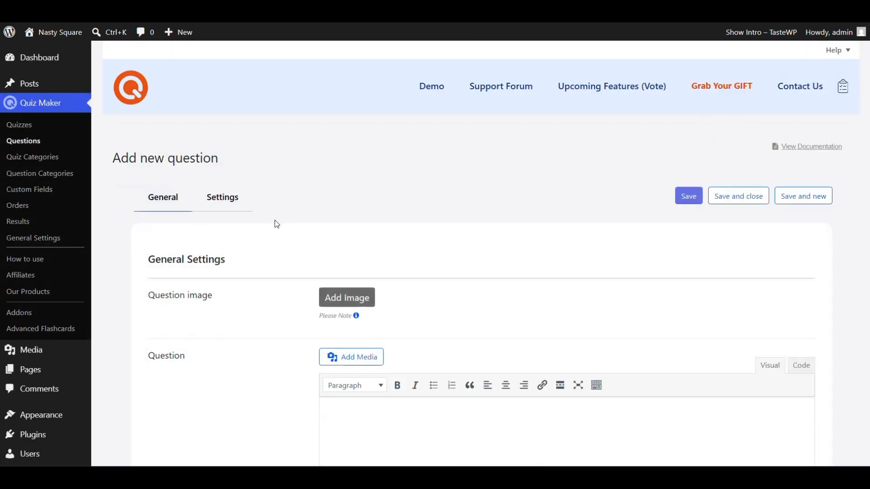
scroll(281, 235, "down", 2)
scroll(297, 260, "down", 1)
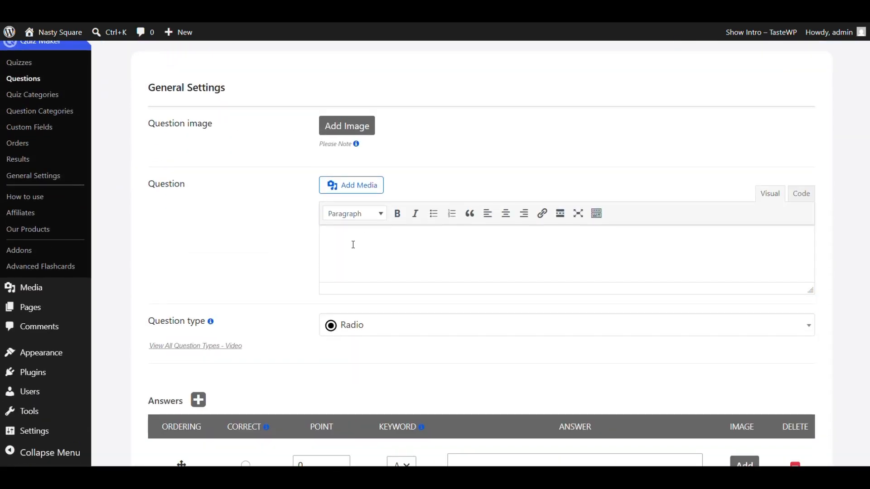
type("Which word is closest in meaning to \"Support\"?")
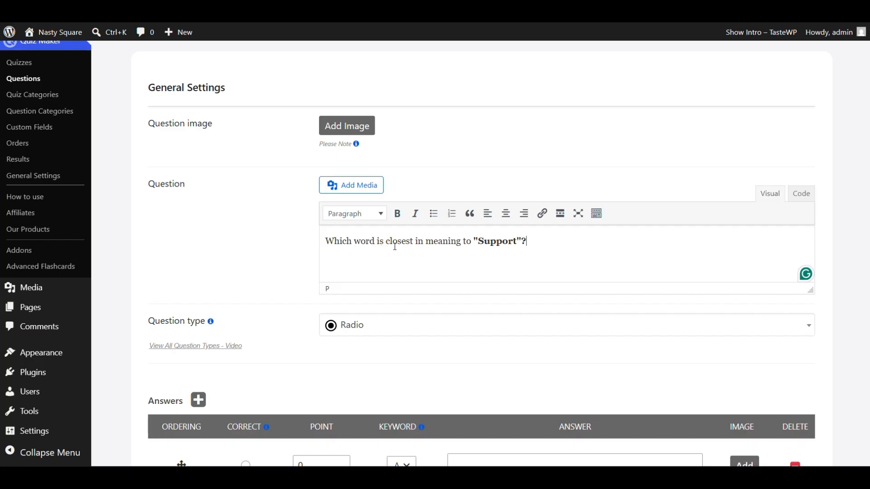
Step: Remove the third answer row and enter "Help" and "Ignore" as the two answers
scroll(395, 253, "down", 3)
scroll(794, 346, "down", 2)
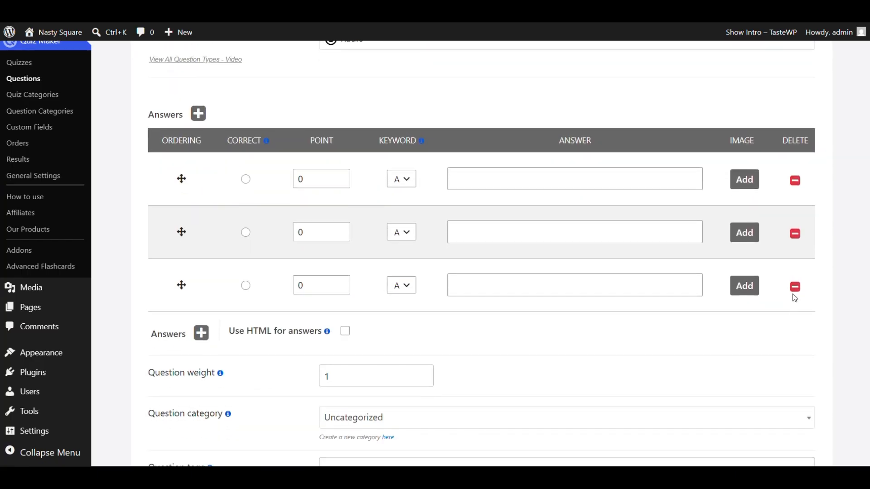
left_click(795, 287)
left_click(539, 190)
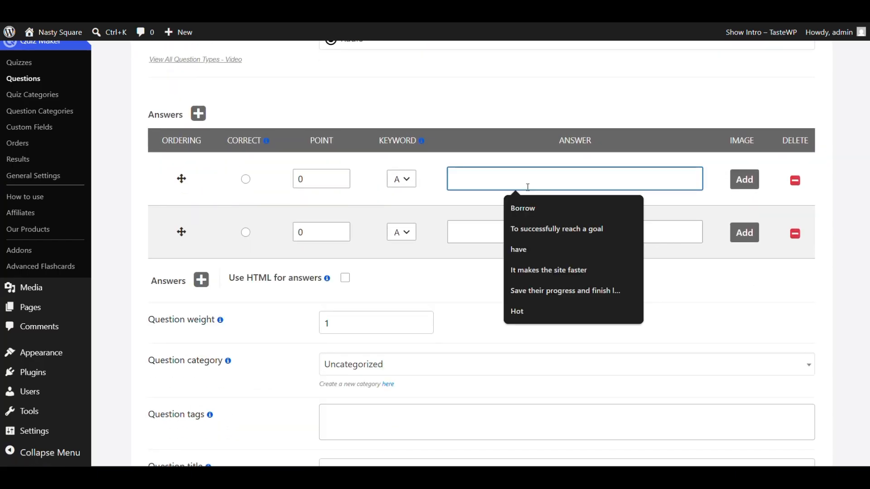
type("Su")
scroll(498, 191, "up", 3)
key("BackSpace")
key("BackSpace")
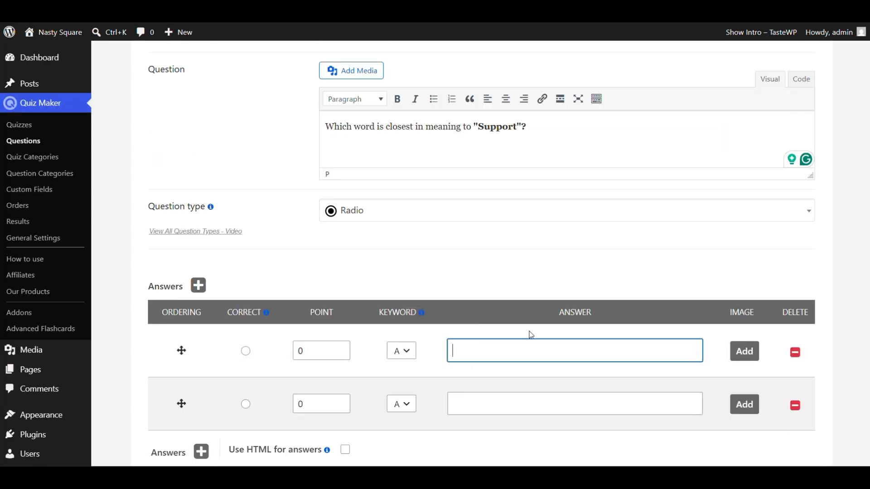
type("Help")
scroll(531, 327, "down", 1)
left_click(515, 346)
type("Ignore")
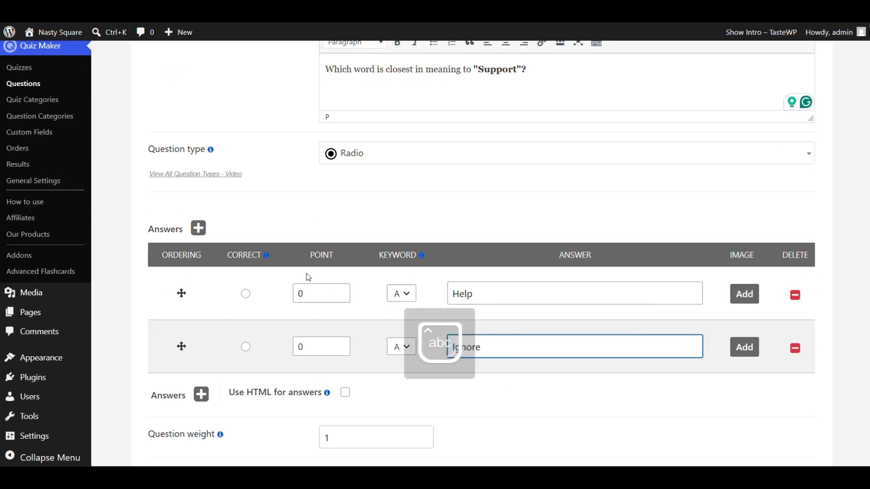
Step: Mark "Help" as the correct answer and save the question
left_click(246, 299)
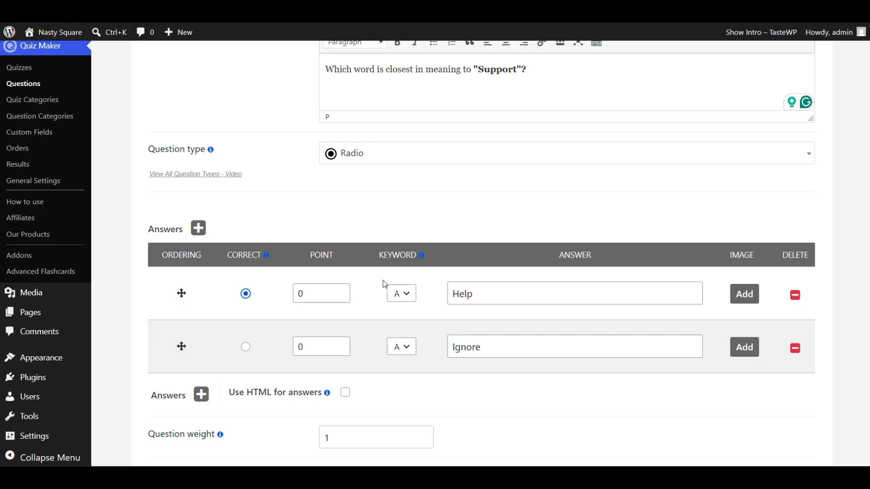
scroll(466, 190, "down", 2)
scroll(470, 237, "up", 3)
scroll(499, 244, "down", 7)
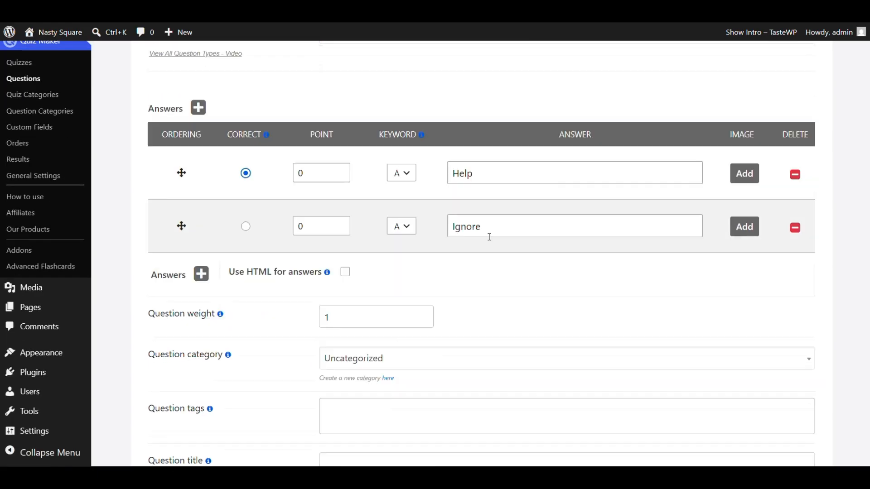
left_click(685, 405)
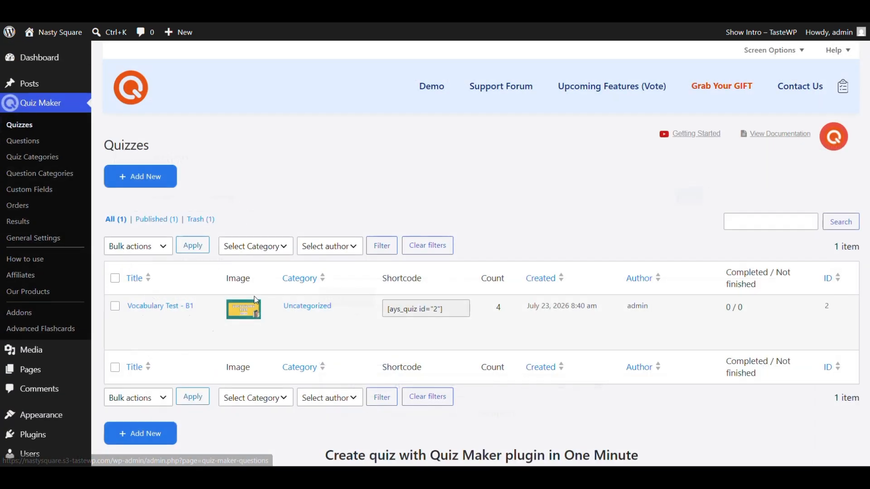
Step: Reopen the "Vocabulary Test - B1" quiz, insert the "Support" question into it and save the quiz
left_click(172, 305)
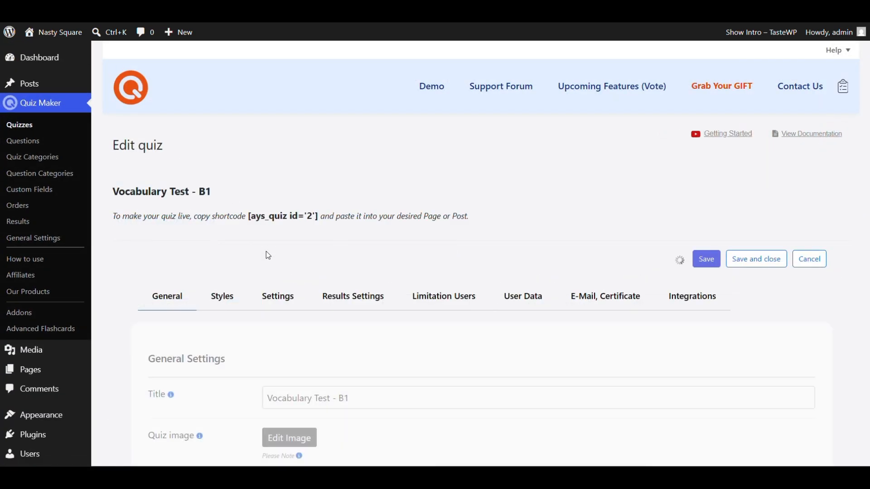
scroll(267, 251, "down", 15)
left_click(233, 254)
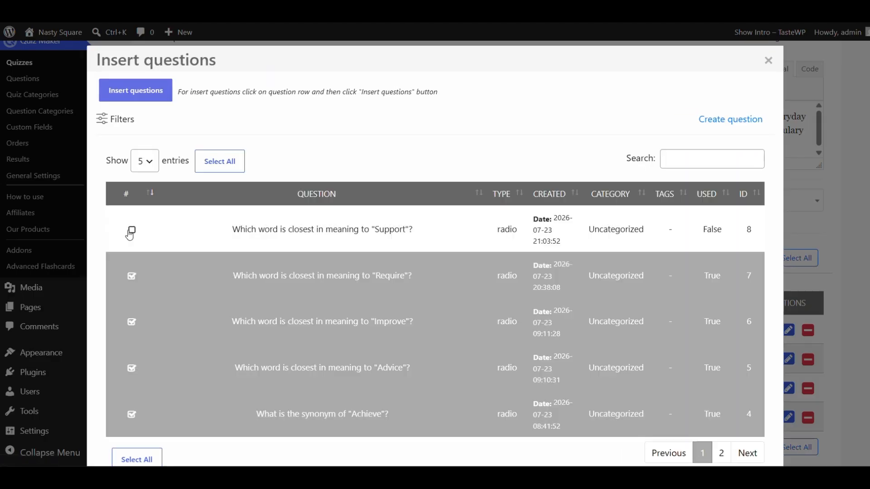
left_click(131, 231)
scroll(589, 362, "down", 2)
left_click(136, 416)
scroll(587, 250, "down", 1)
left_click(707, 404)
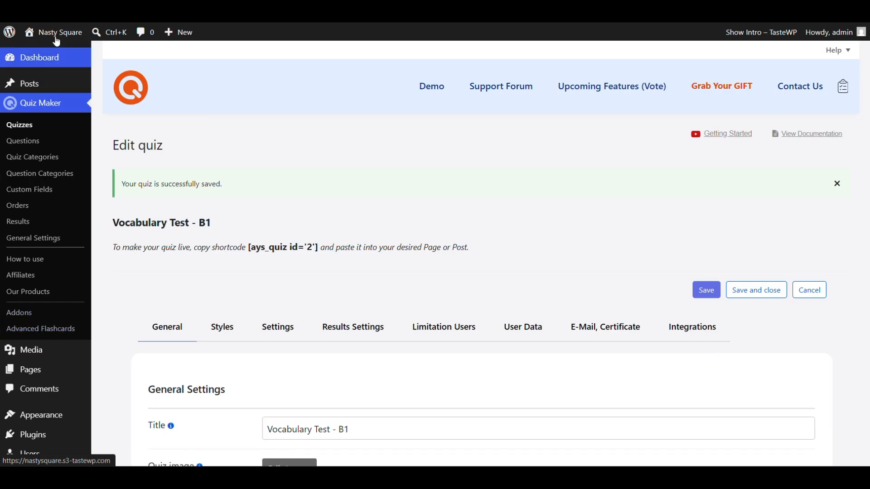
Step: Copy the flashcards shortcode from the Advanced Flashcards page
left_click(32, 328)
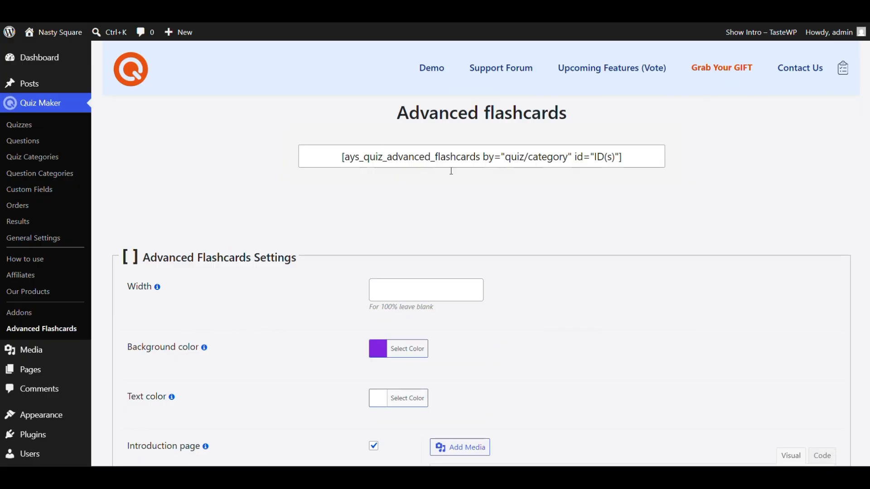
left_click(387, 162)
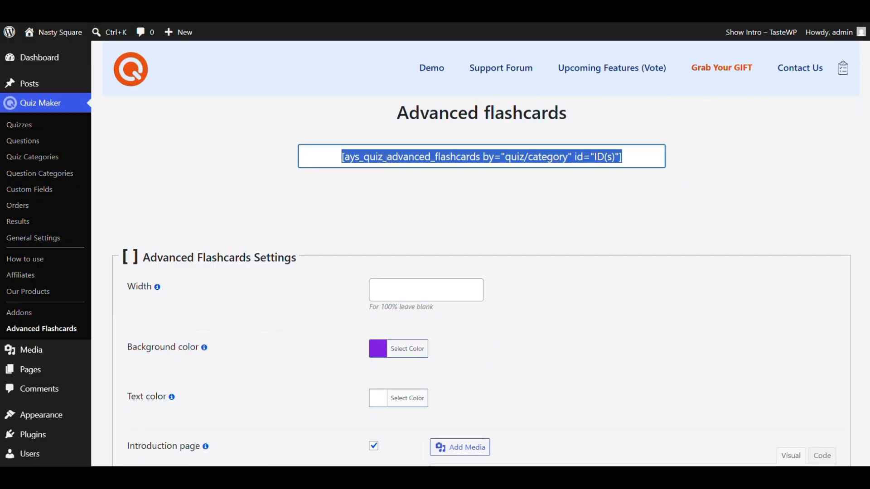
right_click(410, 163)
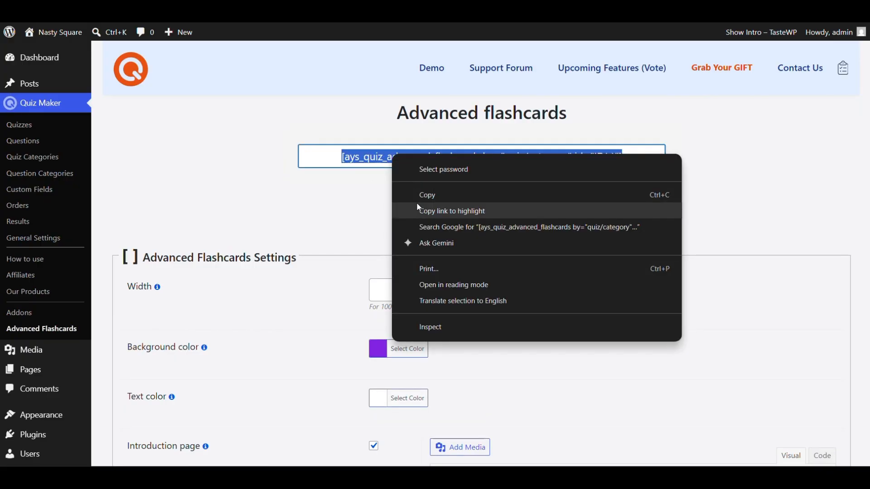
left_click(418, 197)
scroll(334, 126, "down", 1)
scroll(333, 126, "up", 1)
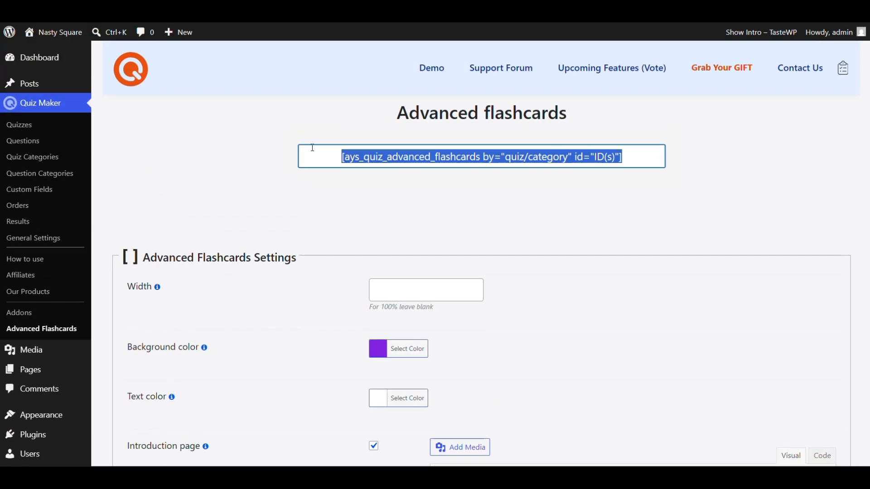
left_click(301, 100)
Step: Examine the width, background color and text color options in the Advanced Flashcards Settings
scroll(299, 136, "down", 2)
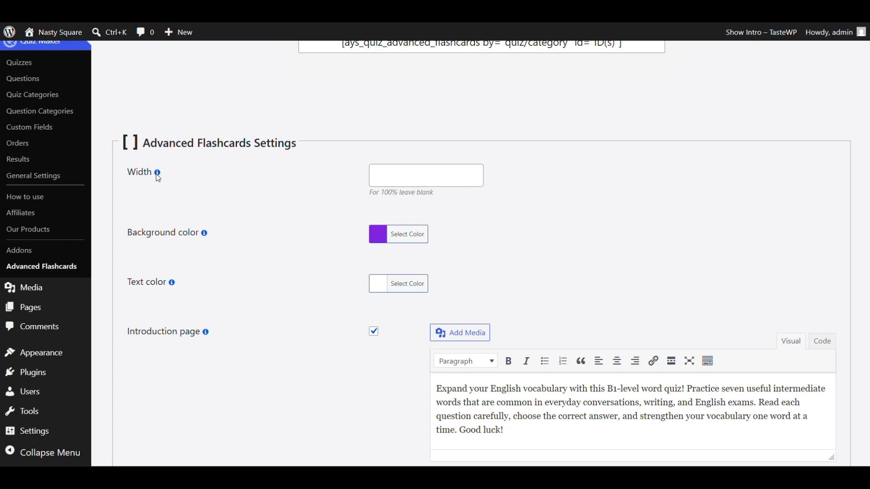
triple_click(389, 196)
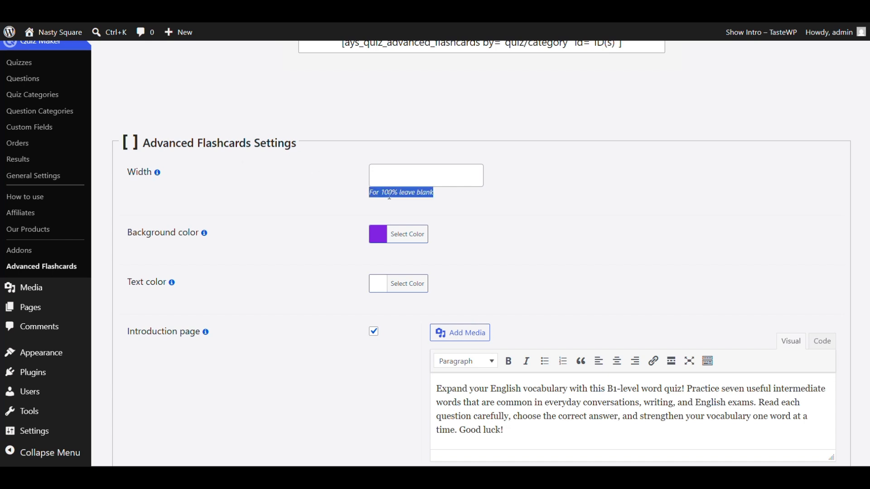
left_click(400, 196)
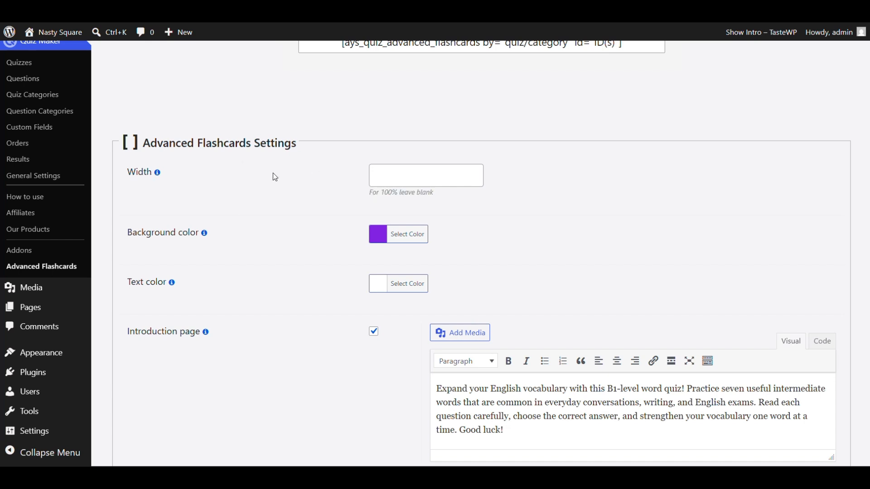
scroll(299, 175, "down", 2)
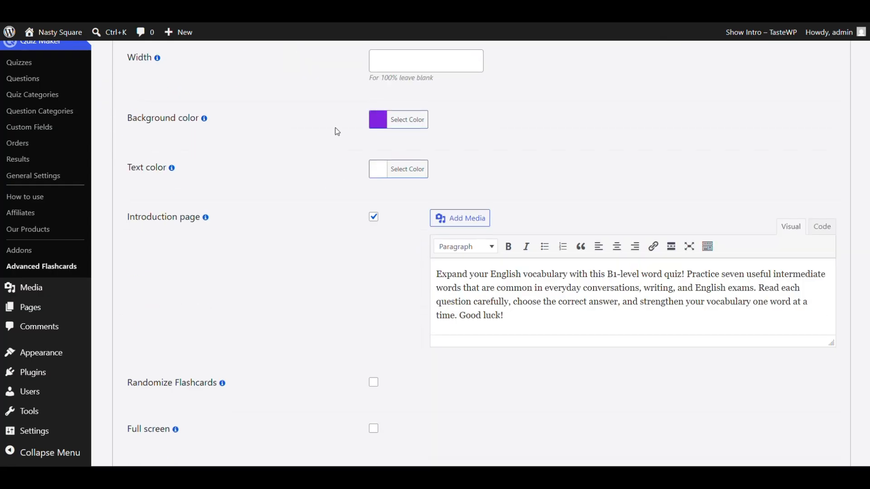
left_click(385, 128)
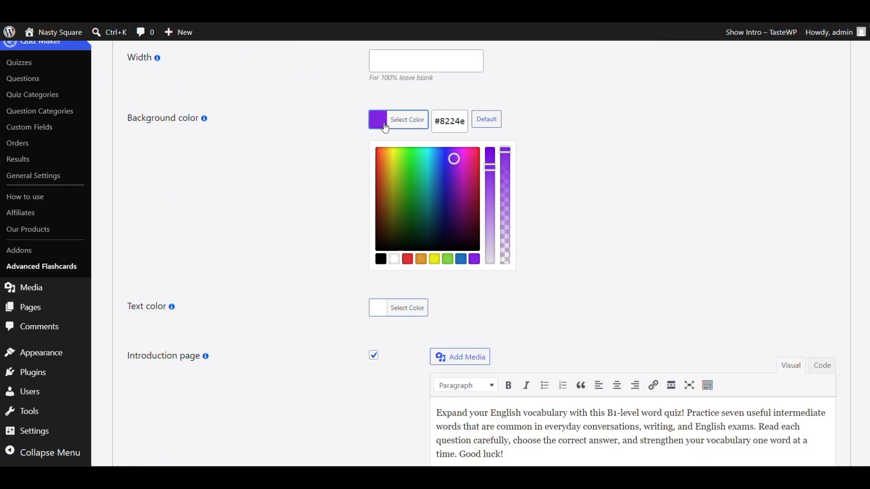
left_click(547, 142)
left_click(410, 178)
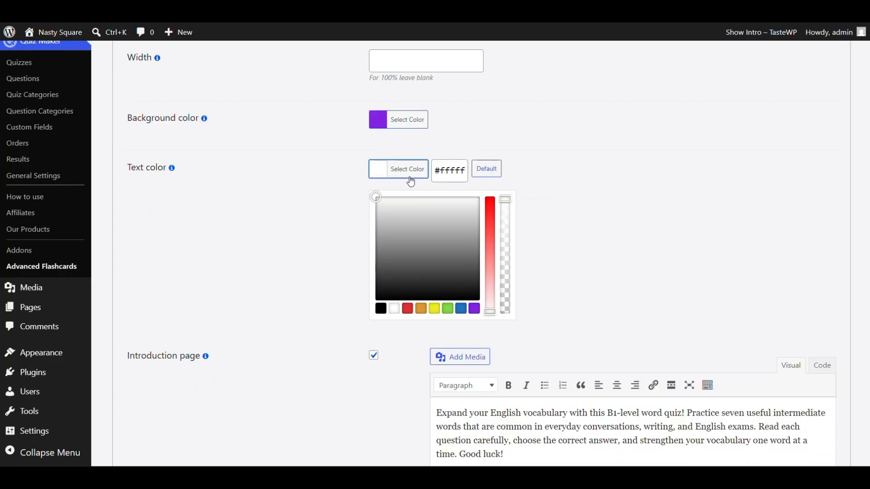
left_click(609, 182)
Step: Delete the sentence beginning "Practice seven useful intermediate words" from the flashcards' introduction page text
scroll(515, 163, "down", 5)
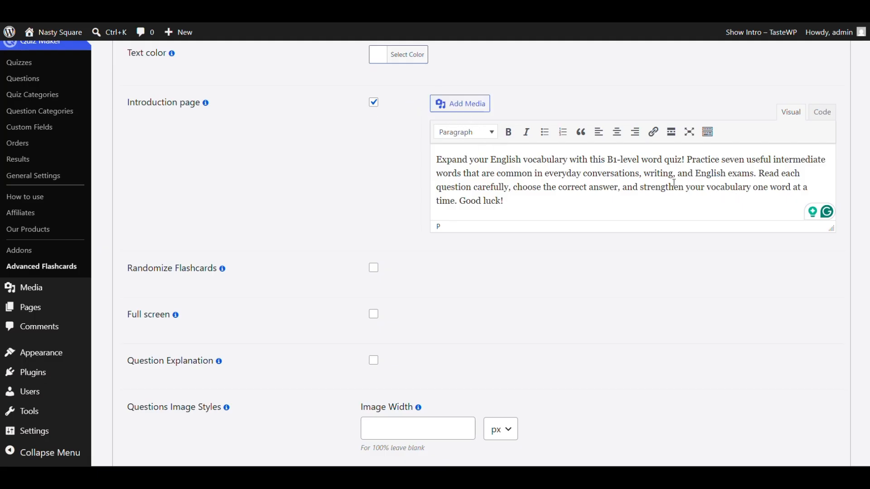
left_click_drag(688, 159, 755, 176)
key("BackSpace")
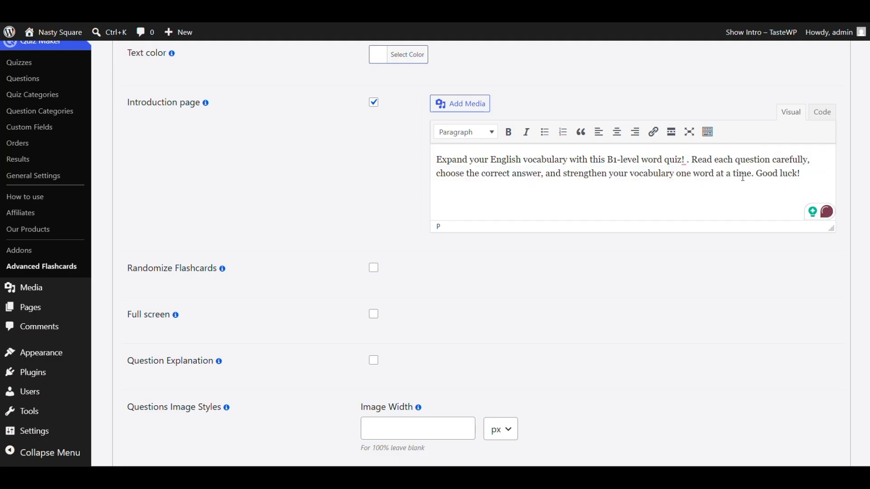
key("Delete")
key("Delete")
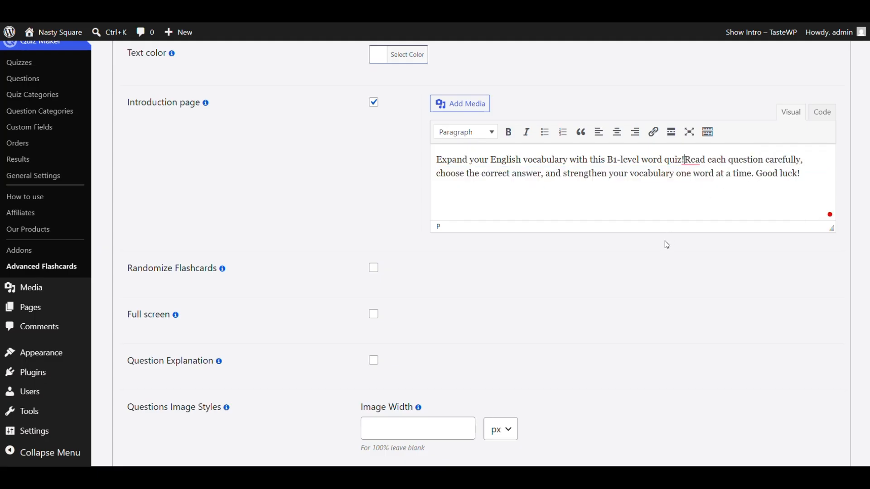
Step: Examine the remaining flashcard settings, including randomizing, full screen, question explanation, image width and font sizes
scroll(376, 274, "down", 3)
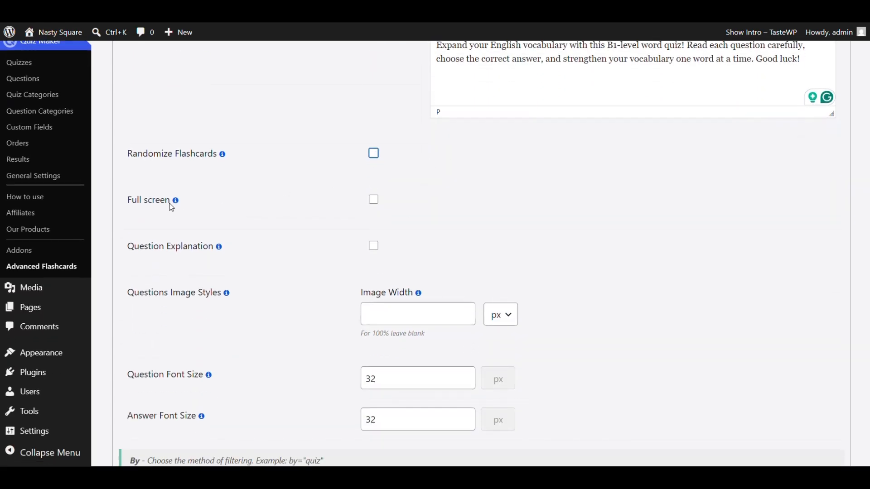
left_click(375, 201)
left_click(374, 201)
scroll(484, 192, "down", 2)
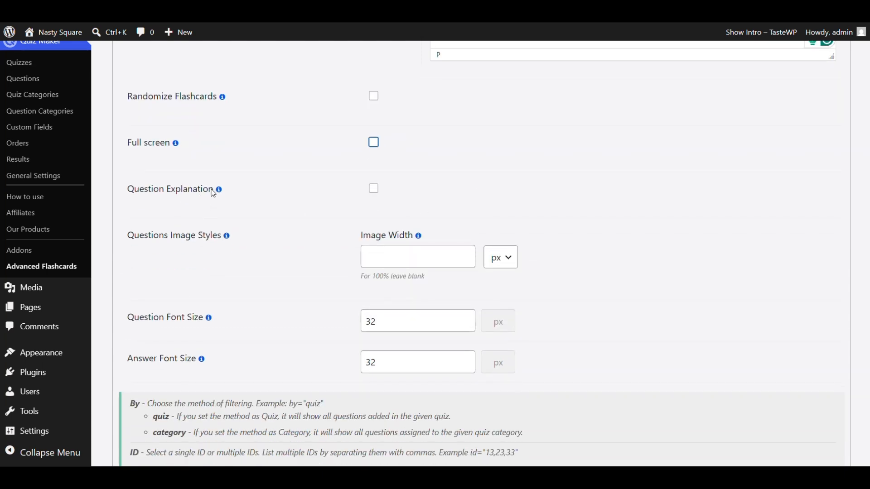
scroll(224, 198, "down", 2)
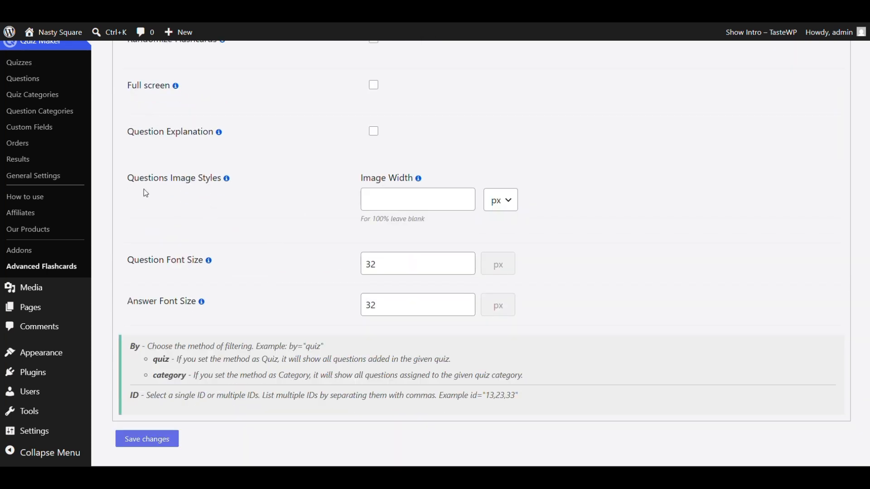
scroll(415, 220, "down", 1)
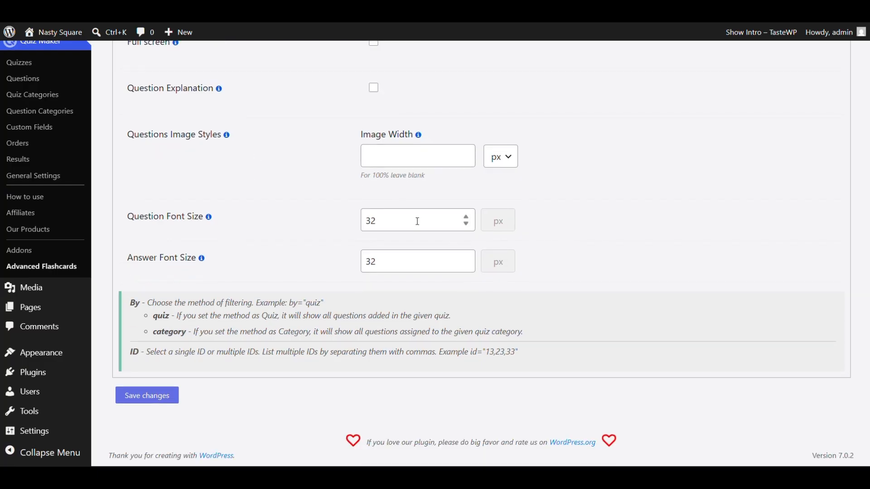
scroll(467, 234, "up", 3)
scroll(468, 234, "down", 3)
scroll(543, 259, "up", 2)
scroll(544, 260, "up", 10)
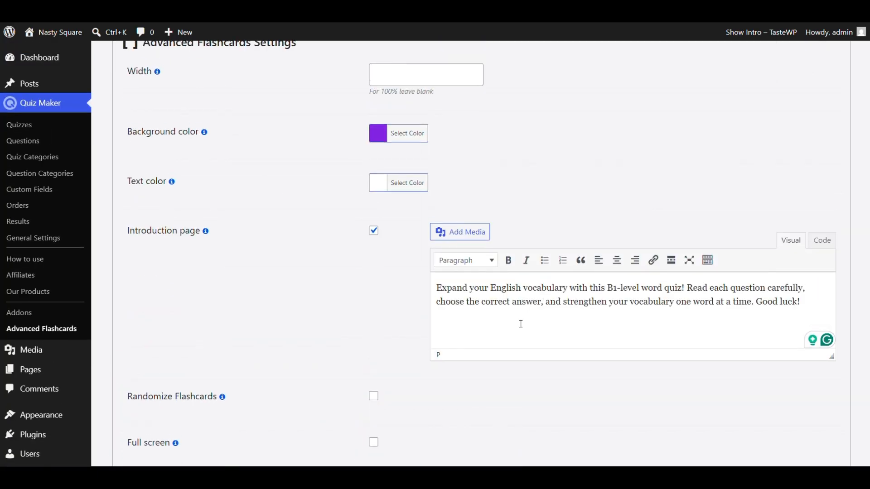
scroll(511, 341, "down", 10)
scroll(471, 228, "up", 10)
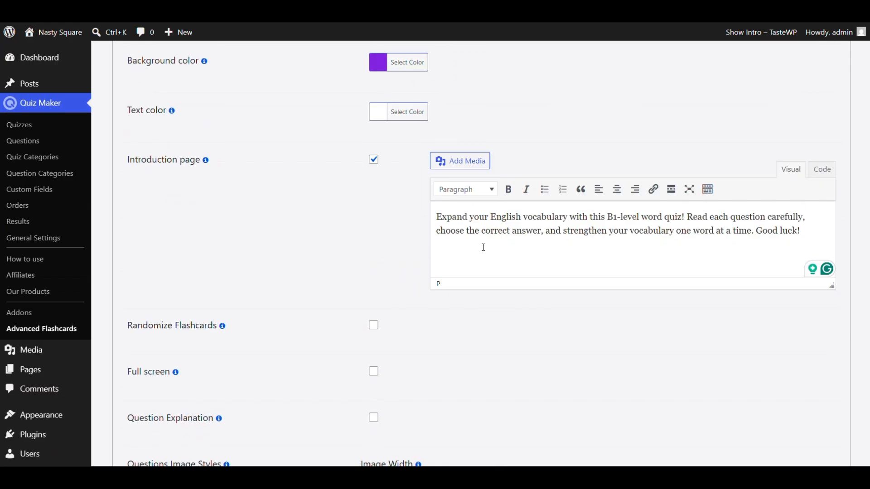
left_click(568, 156)
key("ctrl+c")
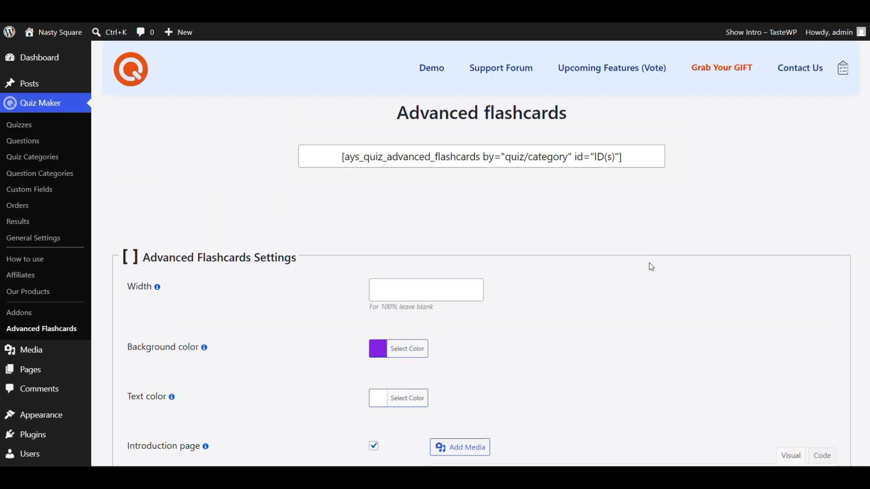
Step: Create a new post and paste the copied advanced flashcards shortcode into its body
mouse_move(45, 85)
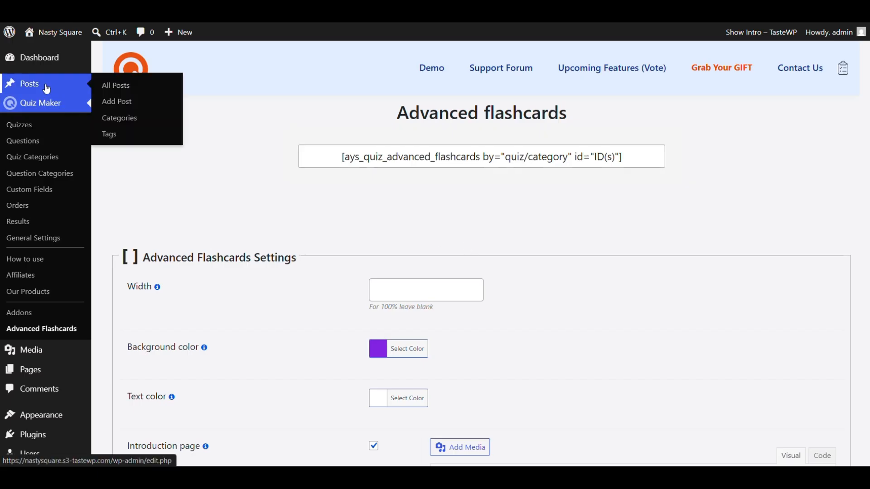
left_click(129, 104)
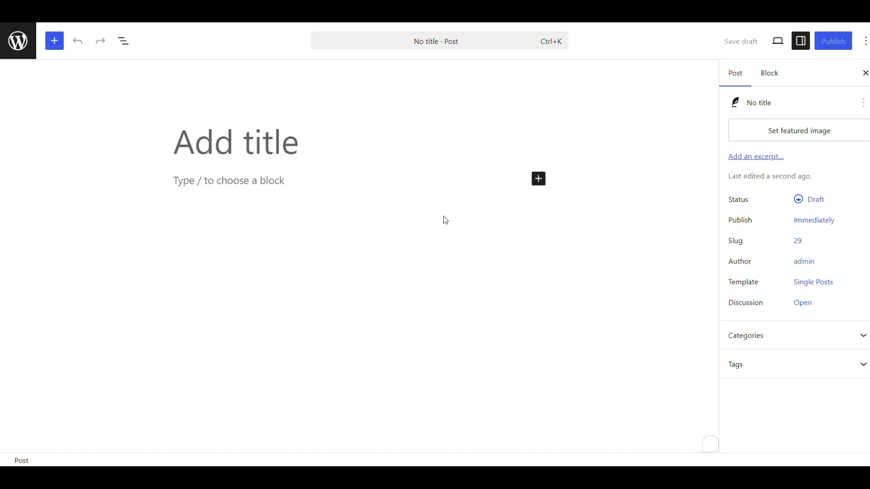
left_click(257, 302)
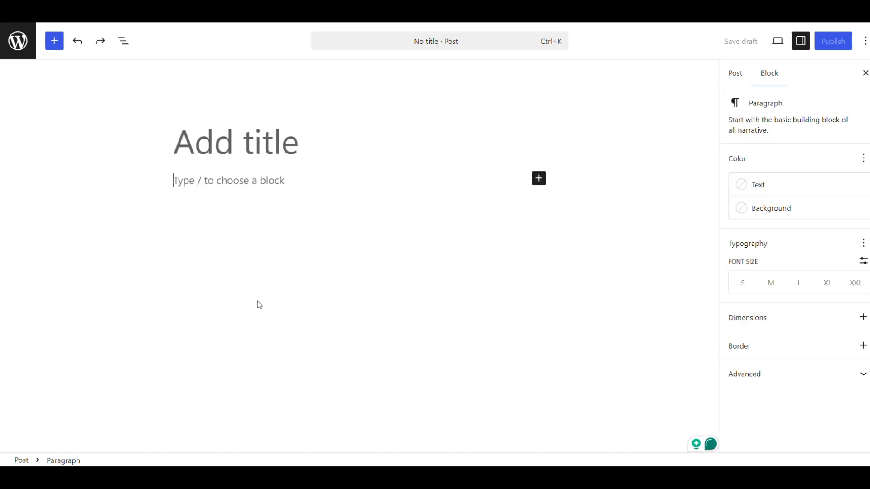
key("ctrl+v")
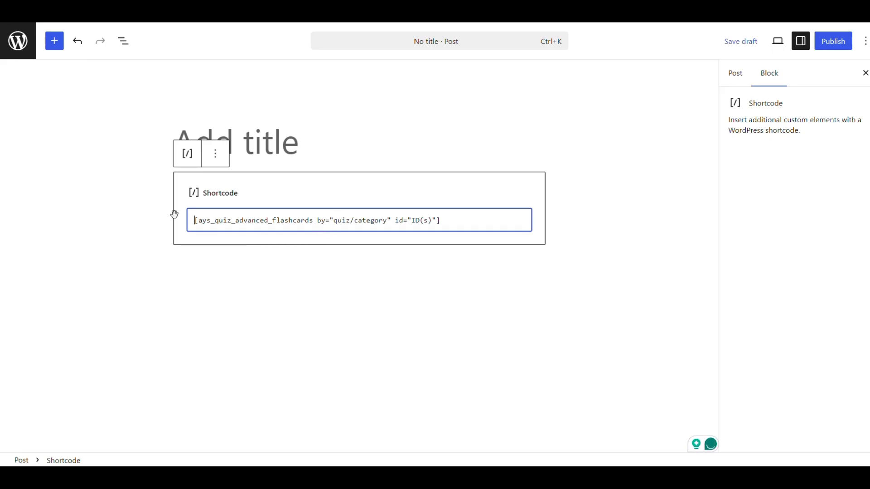
left_click(257, 325)
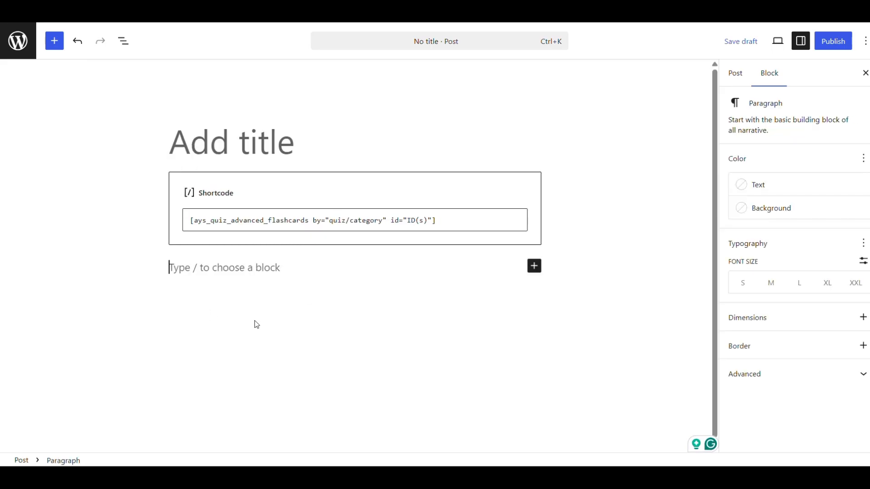
Step: Remove "/category" from the shortcode so that its filtering method reads by="quiz"
double_click(338, 220)
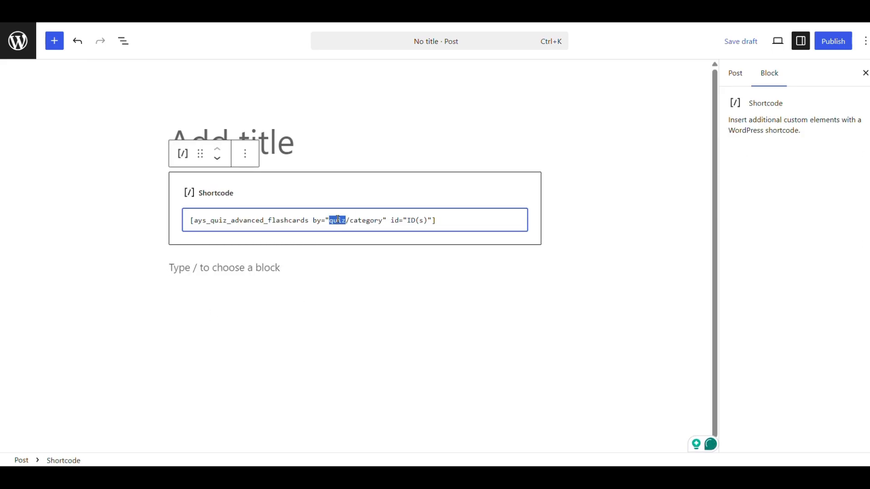
double_click(358, 221)
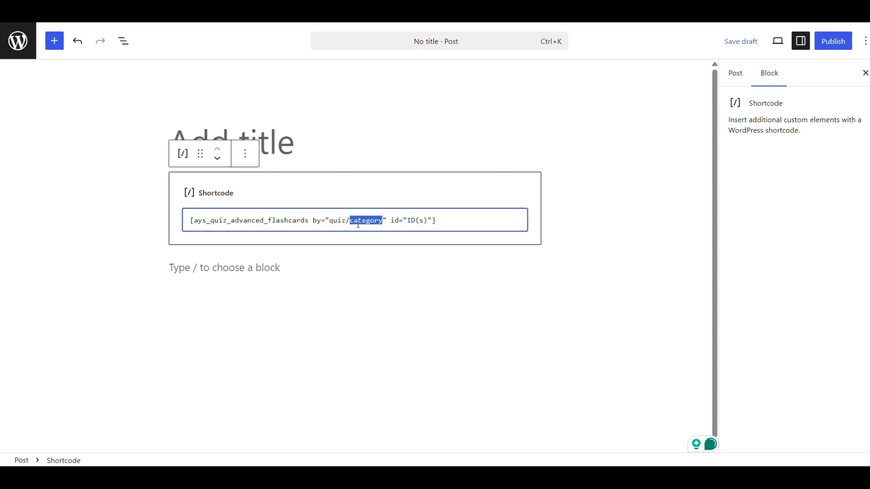
key("BackSpace")
key("BackSpace")
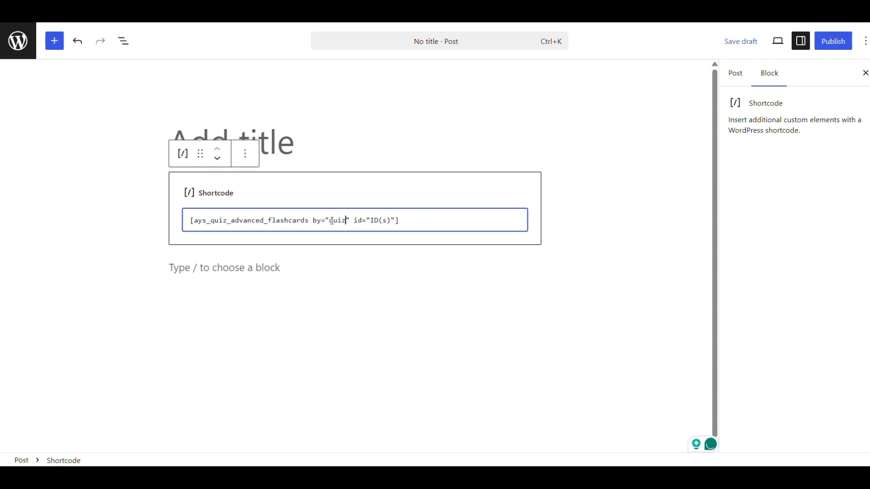
Step: Look up the ID of "Vocabulary Test - B1" in the Quizzes list and set the shortcode's id to "2"
left_click(371, 222)
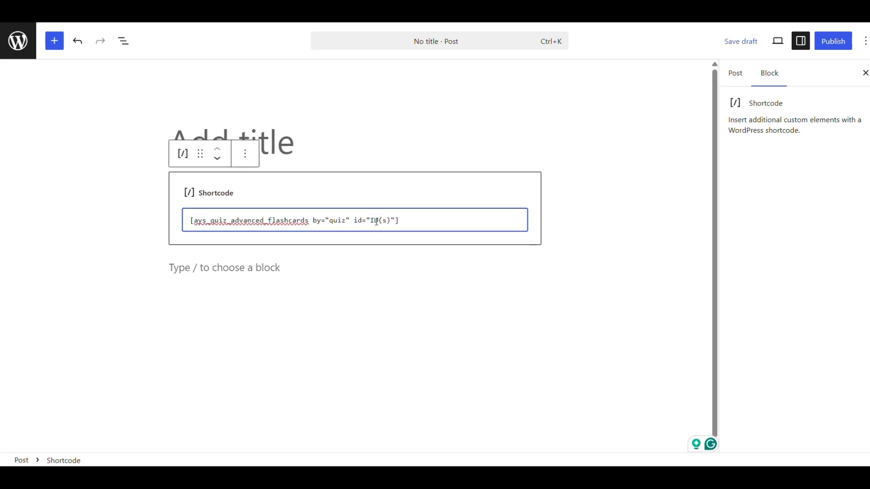
double_click(376, 221)
left_click(308, 107)
left_click(229, 9)
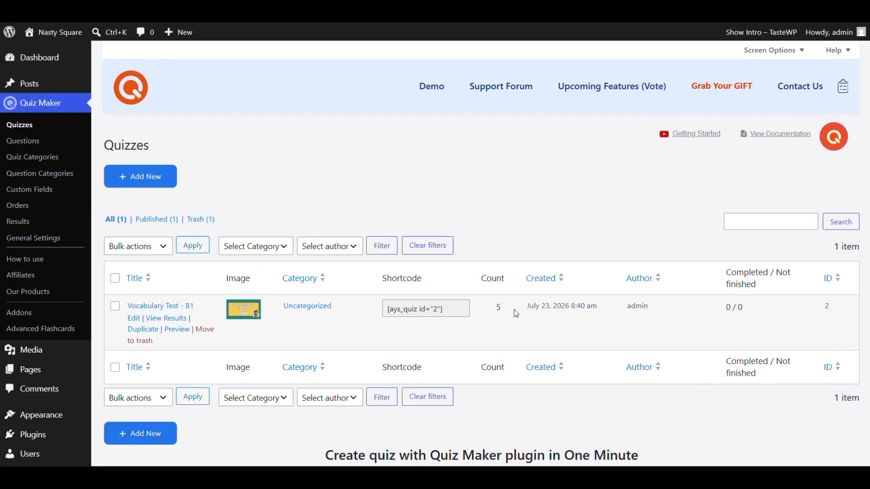
left_click(436, 308)
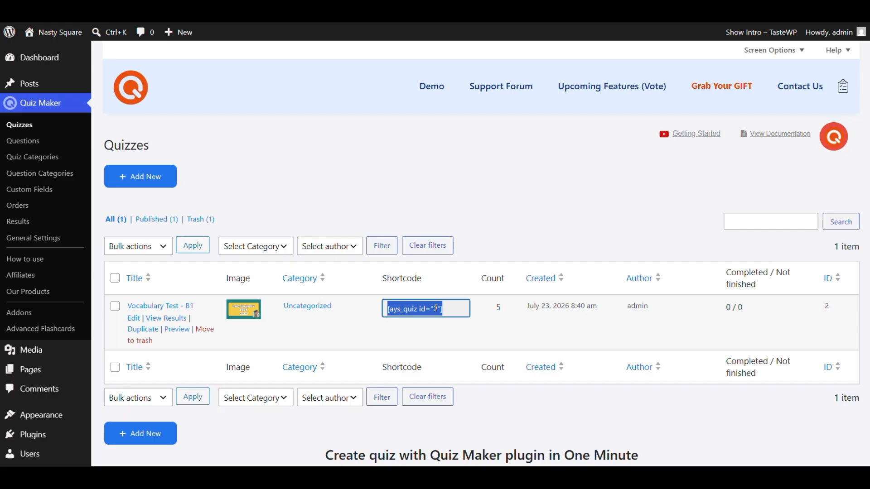
left_click(435, 309)
left_click(436, 311)
left_click(339, 9)
left_click_drag(371, 222, 392, 220)
type("2")
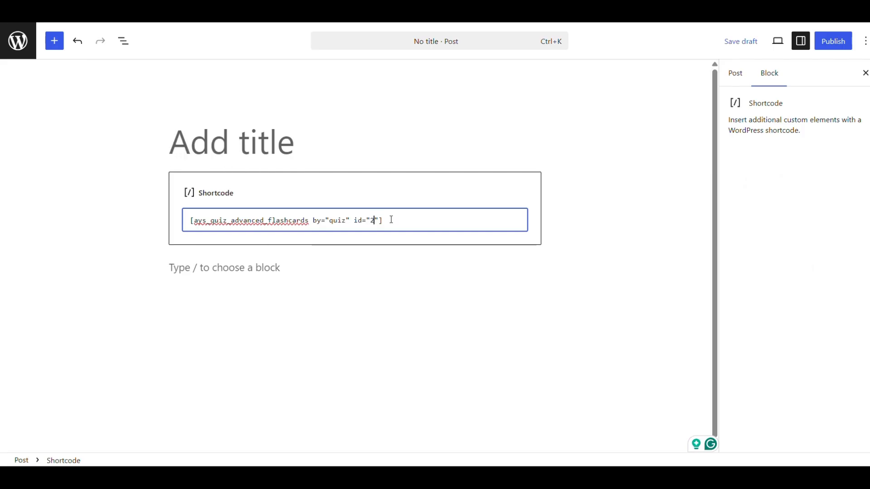
Step: Publish the untitled post containing the flashcards shortcode with public visibility
left_click(492, 304)
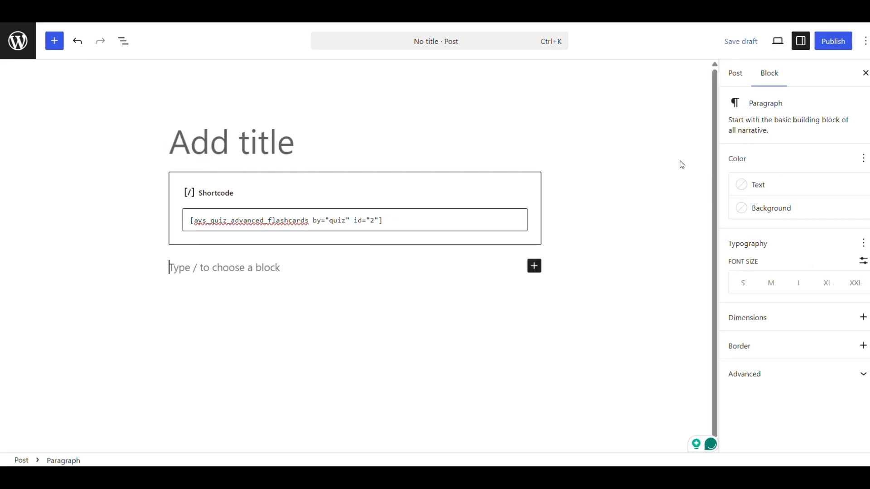
left_click(834, 41)
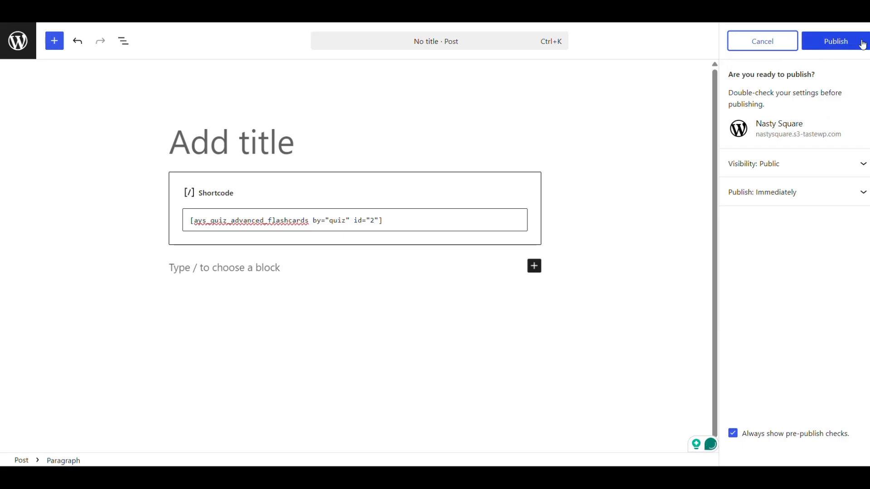
left_click(829, 41)
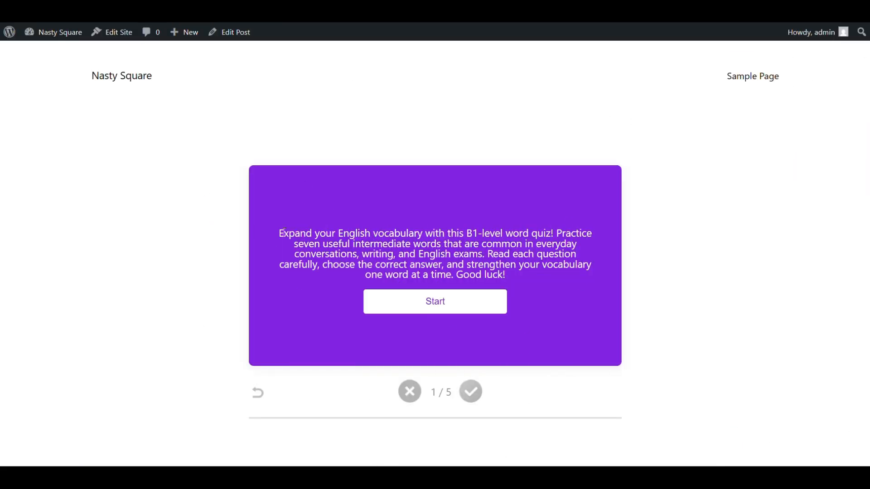
Step: Start the published flashcards from the intro card and flip the "Achieve" card back and forth between question and answer
left_click_drag(280, 232, 529, 279)
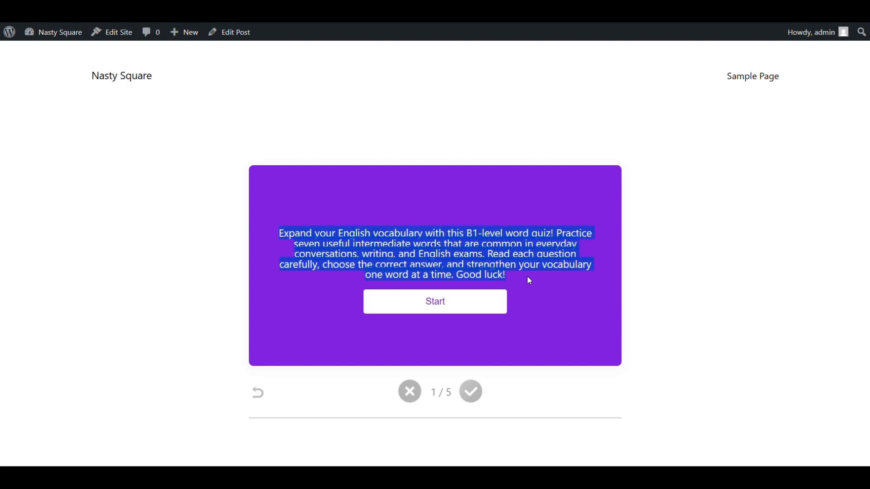
triple_click(428, 245)
left_click(429, 247)
left_click(432, 309)
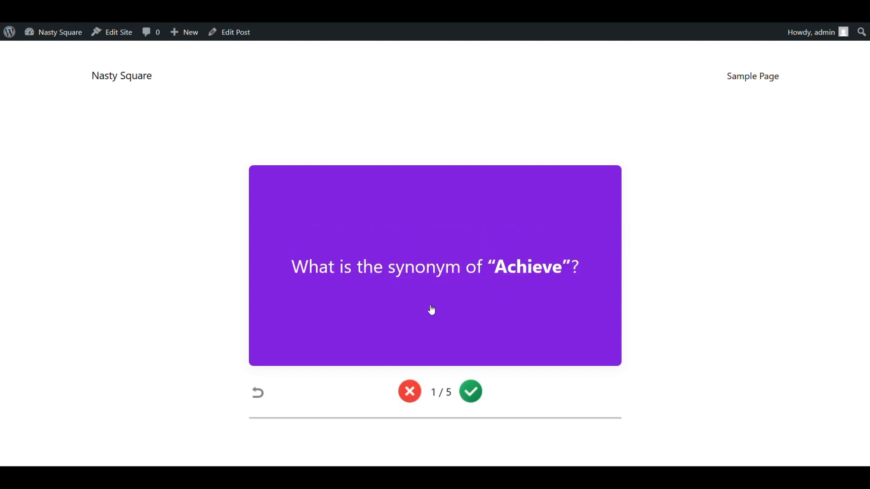
left_click(416, 288)
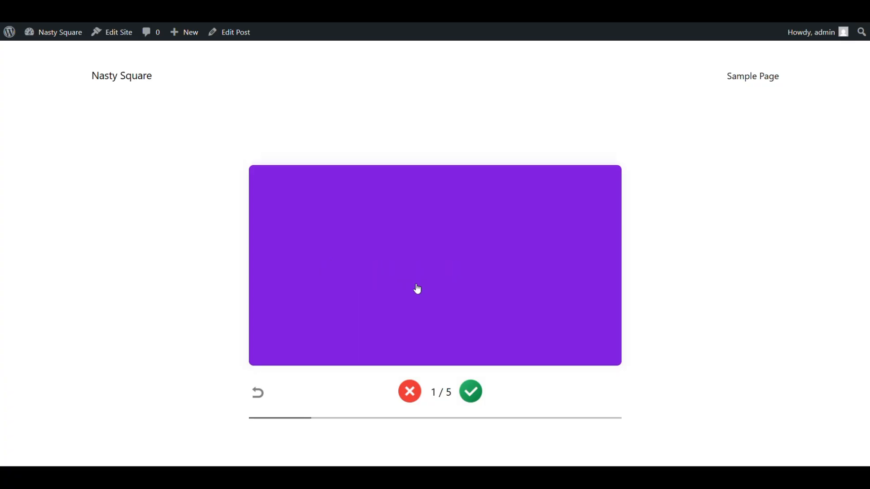
left_click(417, 289)
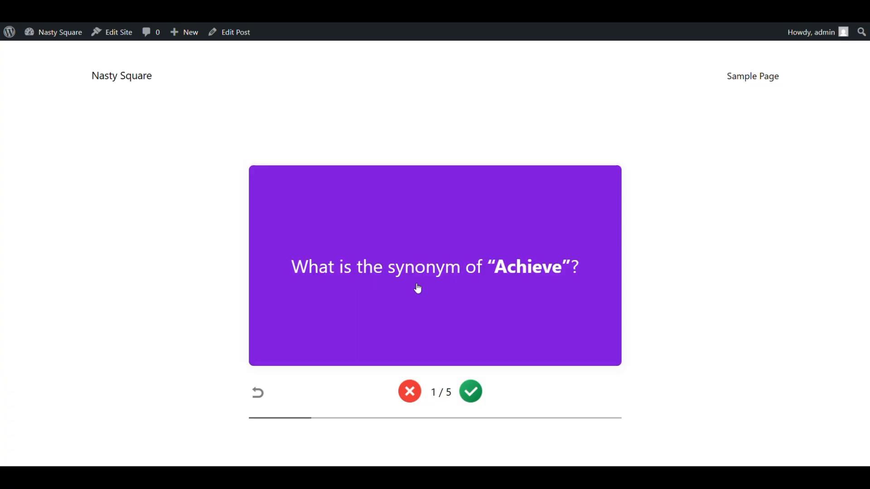
left_click(432, 287)
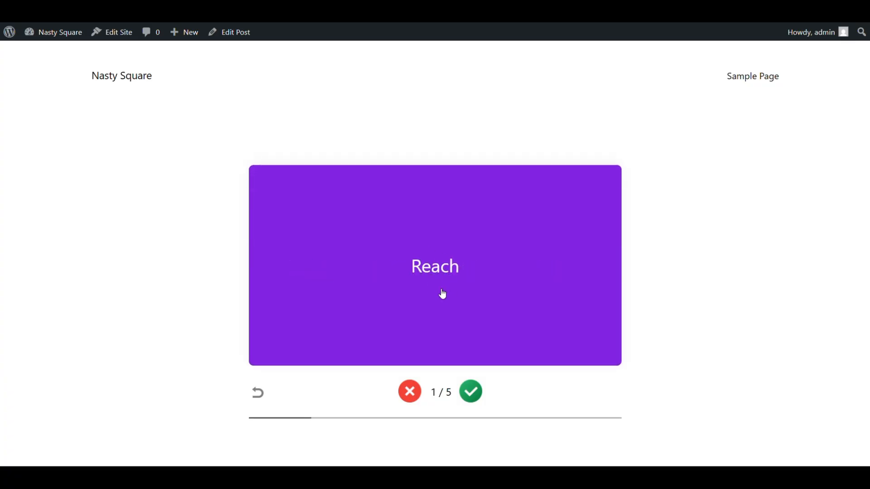
Step: Mark the first, third and fifth flashcards as known, and the "Advice" and "Require" cards as still learning
left_click(473, 393)
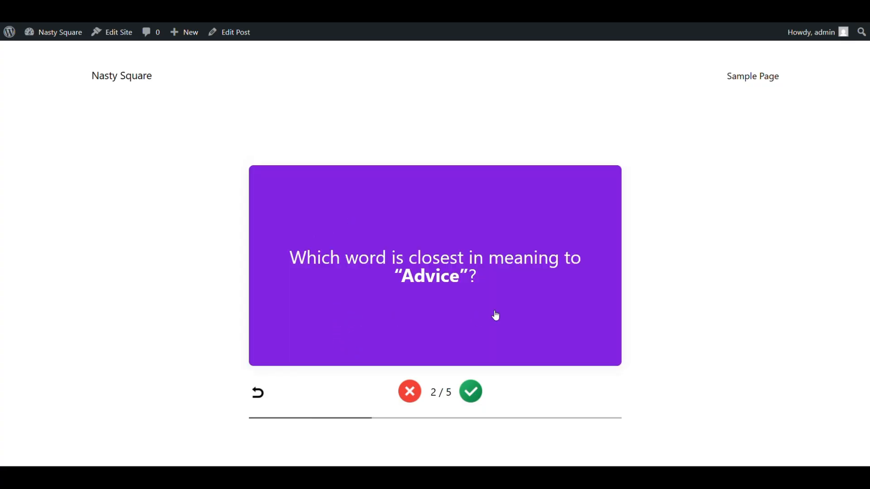
left_click(412, 402)
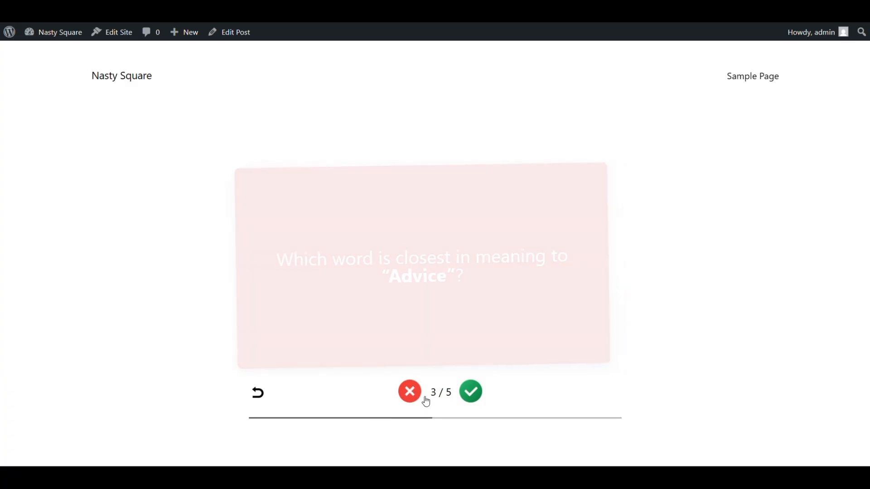
left_click(462, 396)
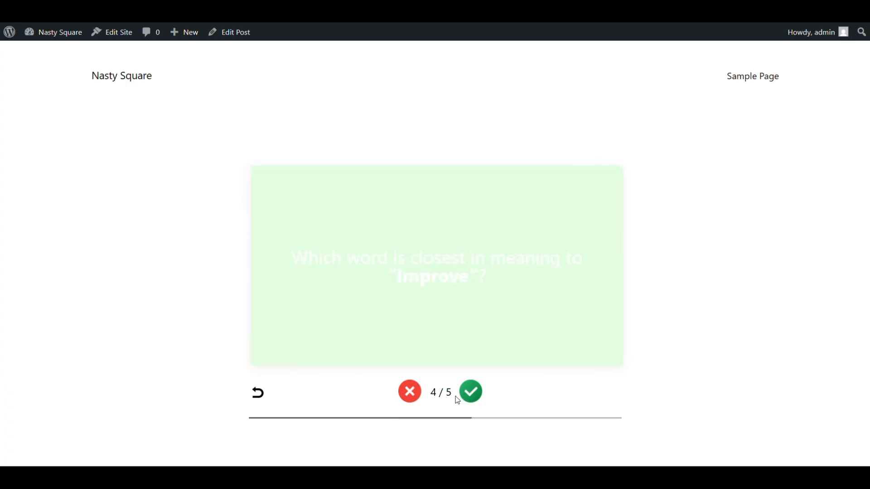
left_click(400, 400)
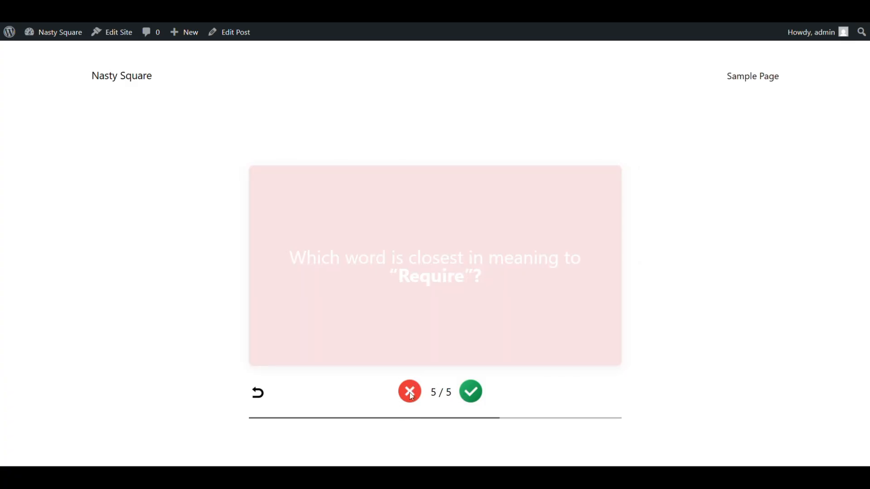
left_click(475, 394)
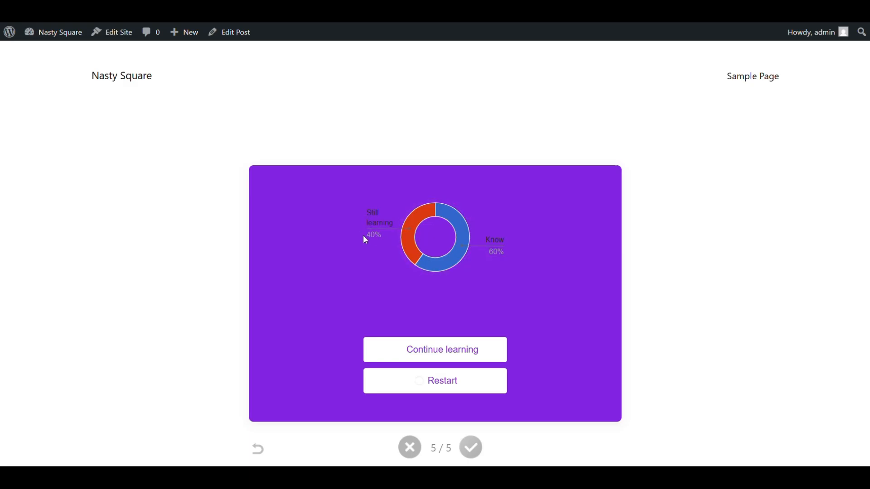
Step: Continue learning with the unlearned flashcards and mark both "Advice" and "Require" as known
scroll(450, 319, "down", 1)
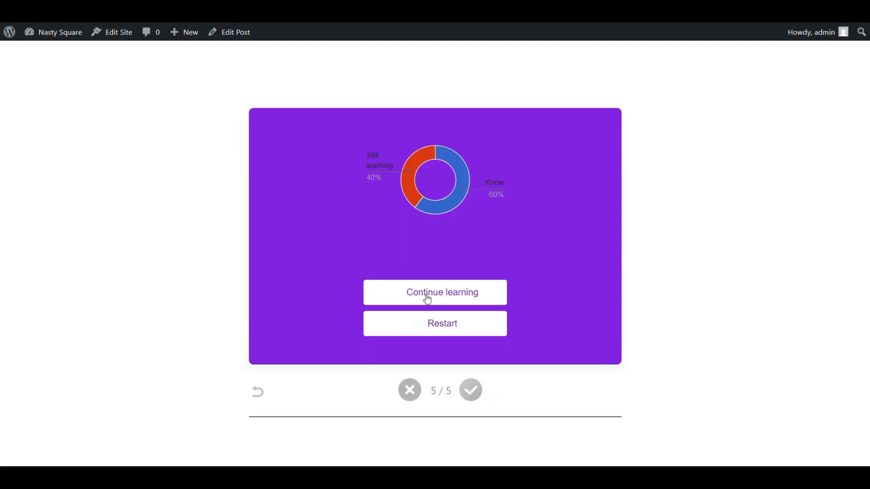
left_click(427, 299)
scroll(466, 254, "up", 1)
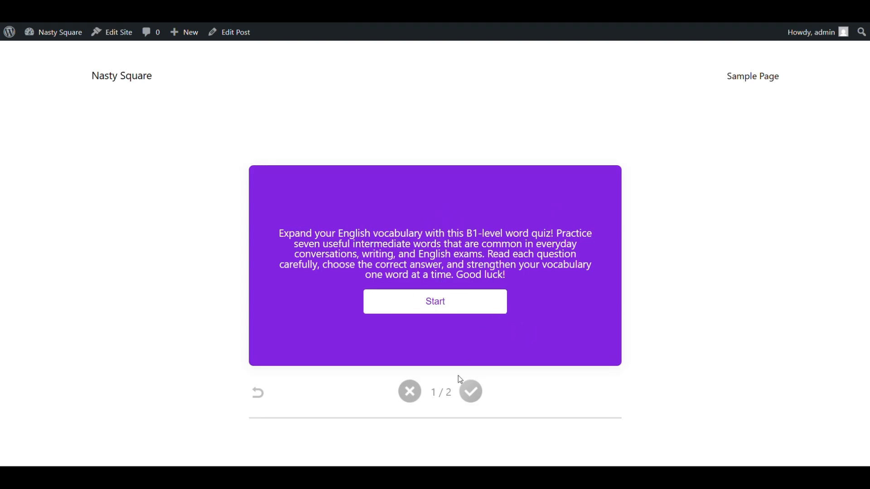
left_click(435, 302)
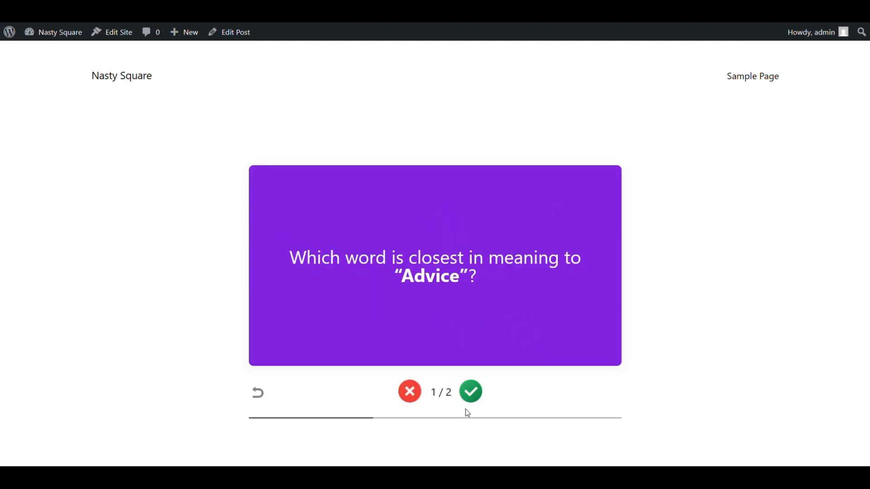
left_click(468, 396)
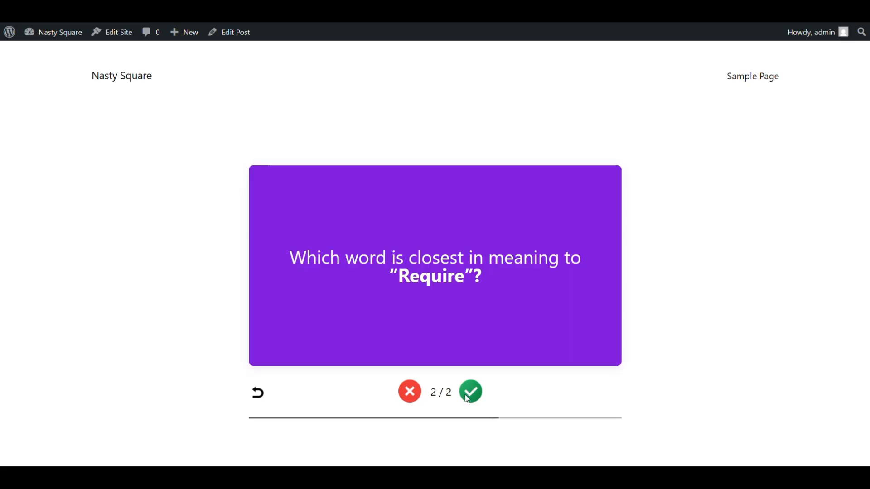
left_click(468, 392)
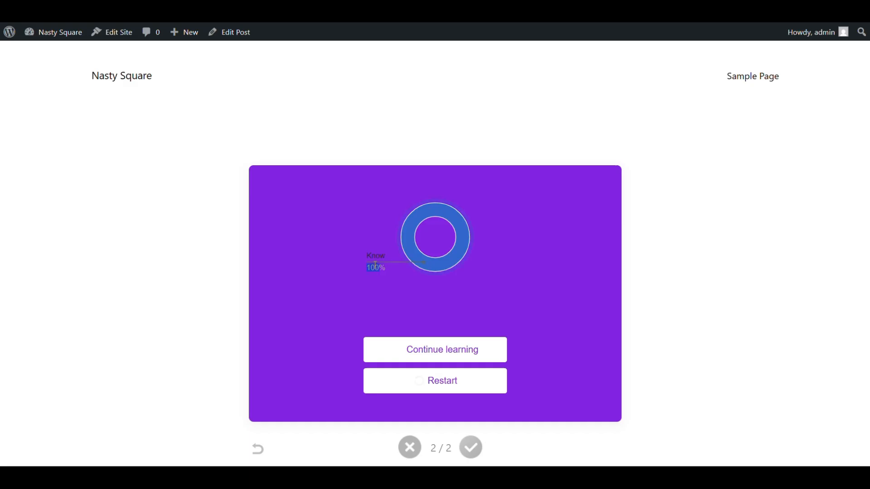
Step: Restart the whole flashcard set and look over the published post page
scroll(453, 294, "down", 1)
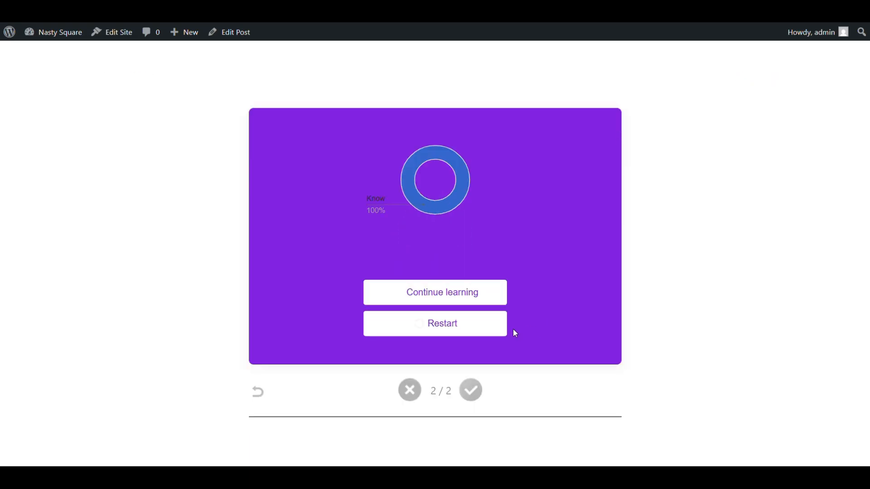
left_click(438, 325)
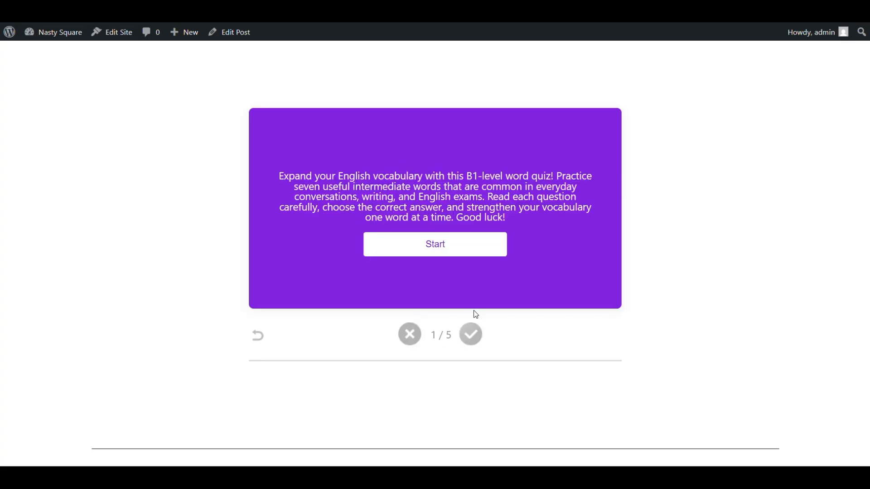
scroll(474, 326, "up", 1)
scroll(423, 187, "down", 3)
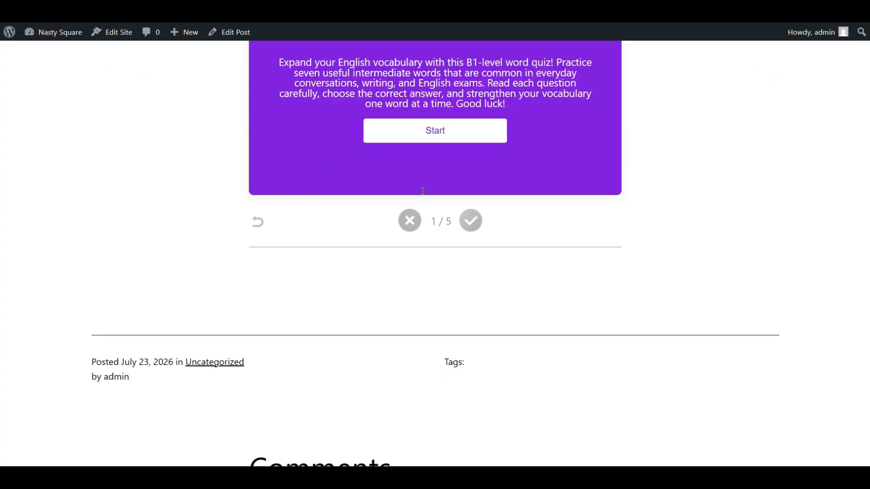
scroll(424, 206, "up", 3)
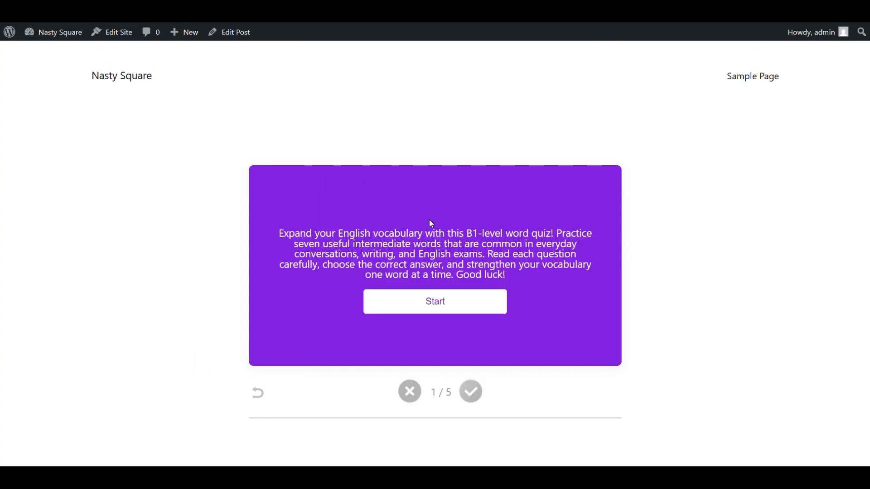